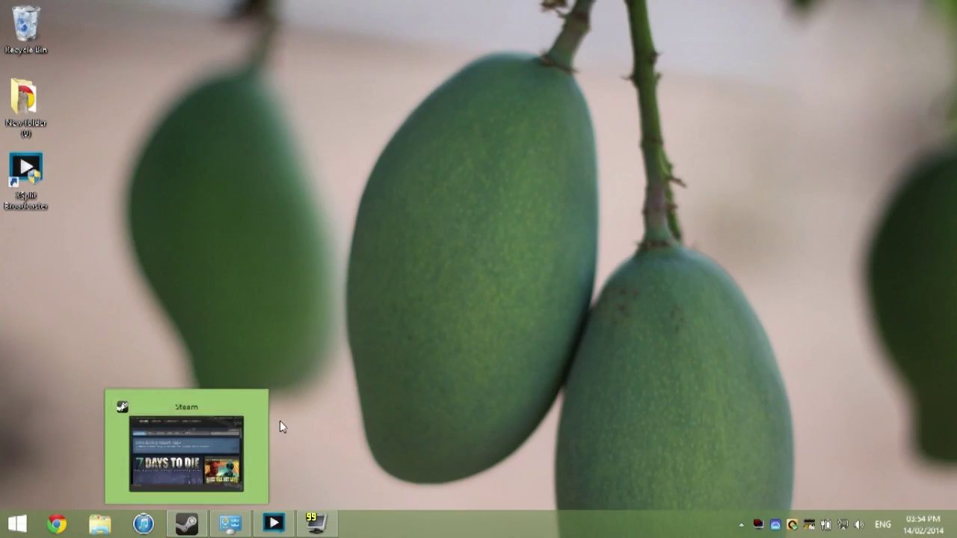
Check the game controller settings of the Wireless Controller in Devices and Printers, and close them.
click(230, 524)
right_click(178, 243)
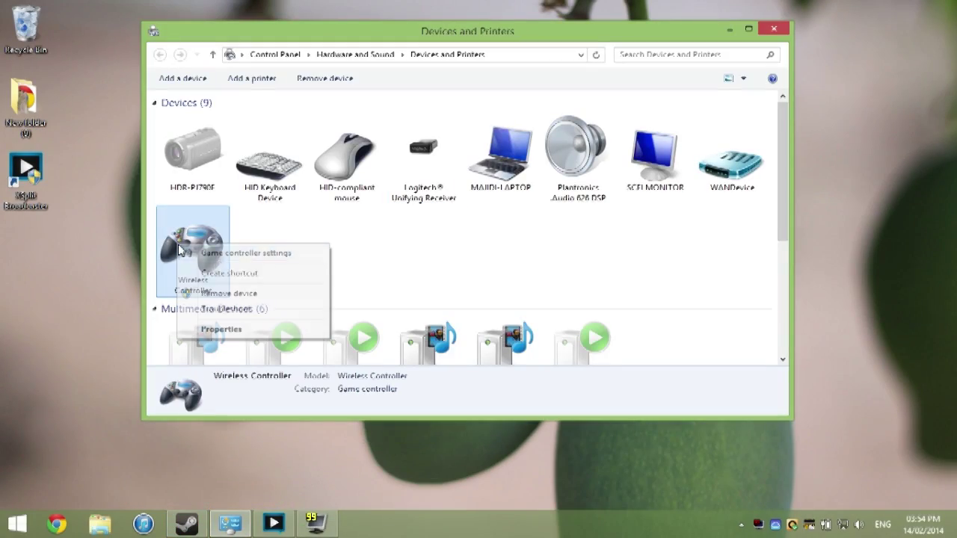
click(262, 257)
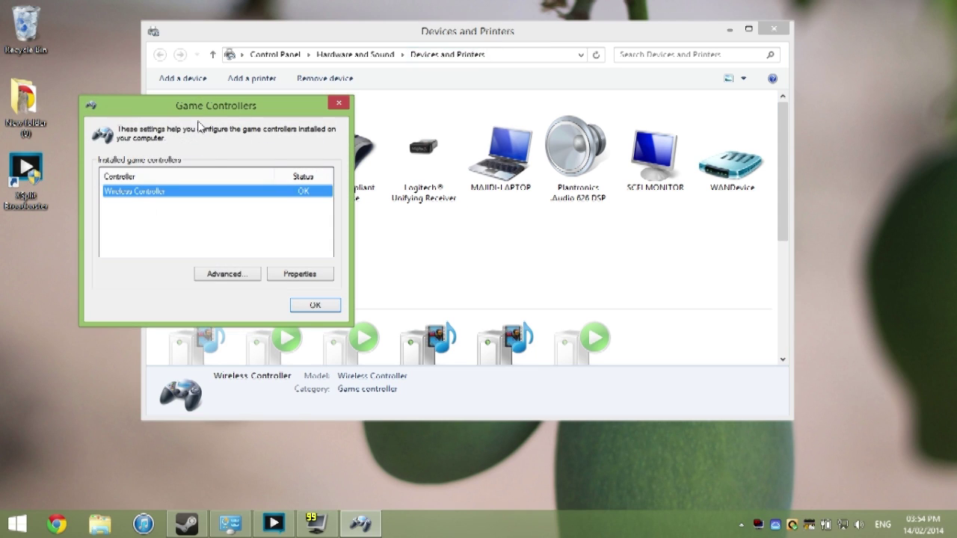
drag(208, 106, 410, 97)
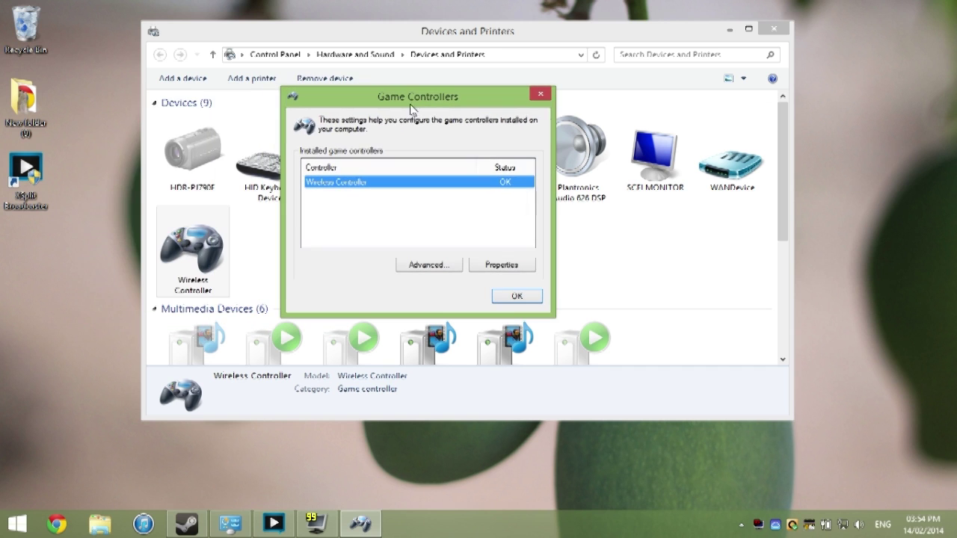
click(541, 94)
Return to the devices and printers view from Control Panel and reopen the Wireless Controller's game controller settings.
click(265, 55)
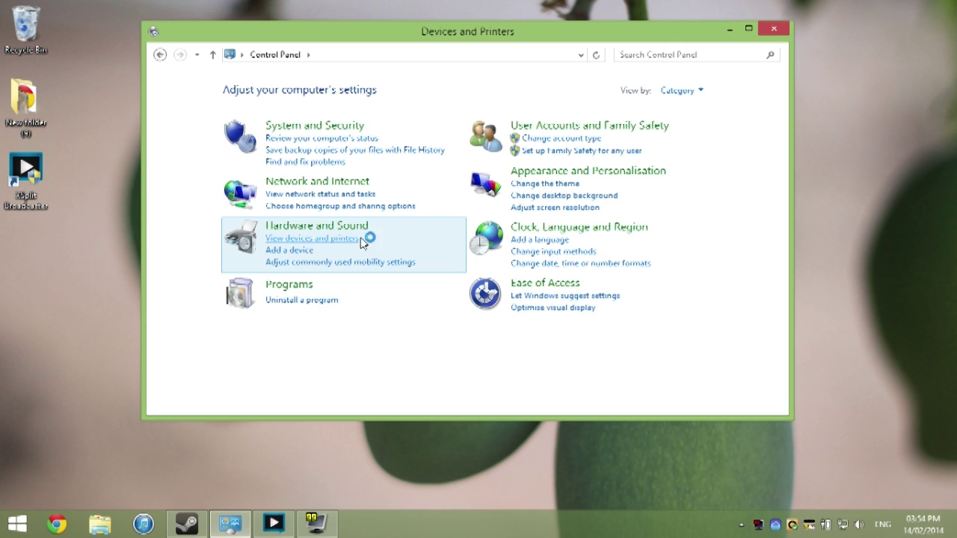
right_click(210, 244)
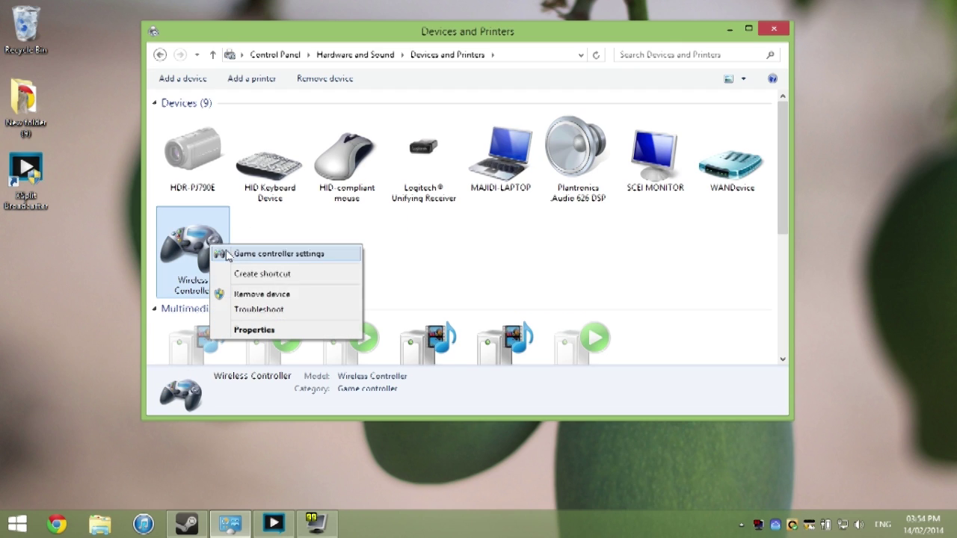
click(291, 254)
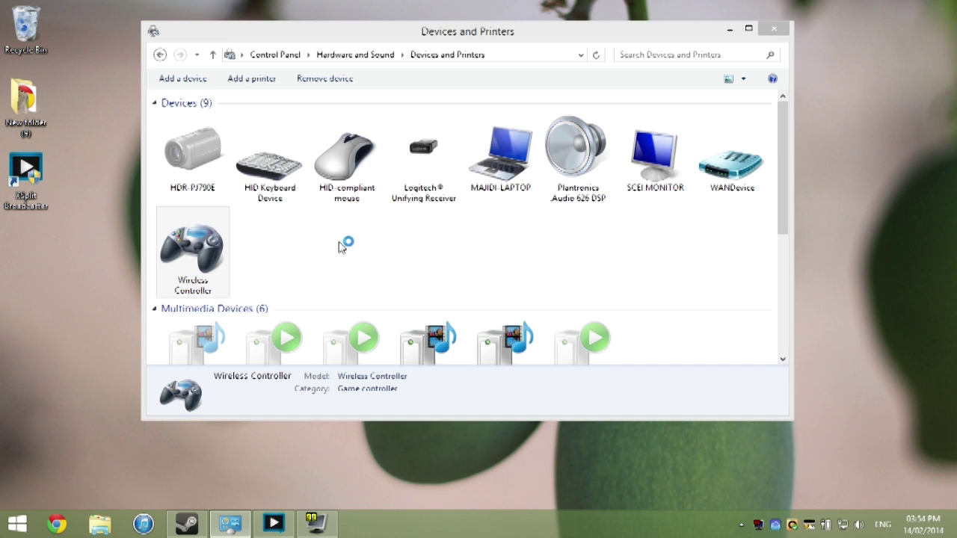
drag(295, 135, 610, 67)
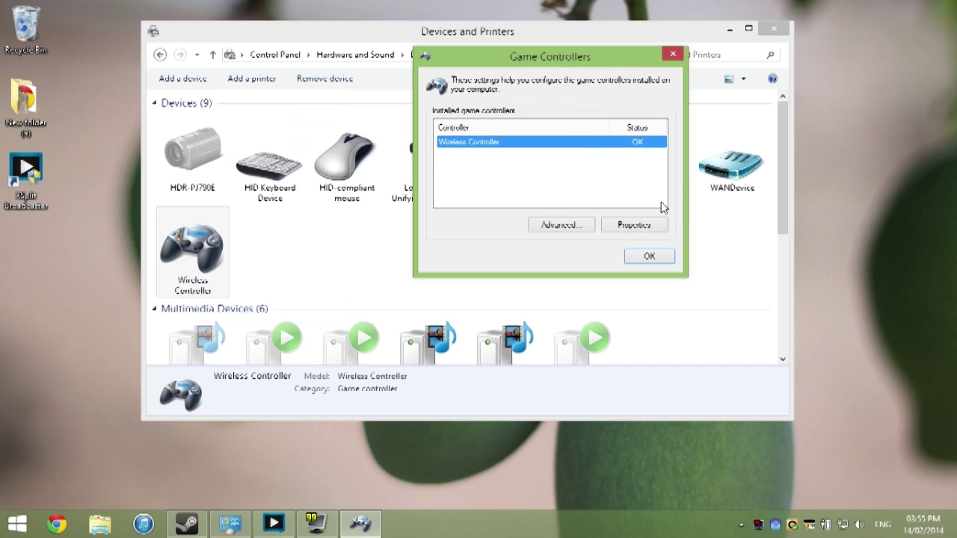
Examine the test and calibration pages of the Wireless Controller's properties, and close all the device windows.
click(634, 225)
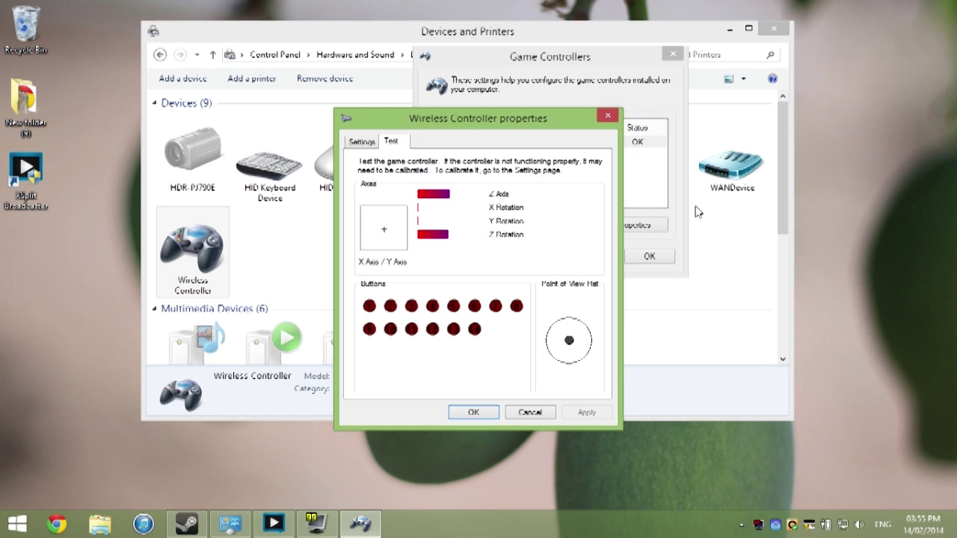
click(361, 143)
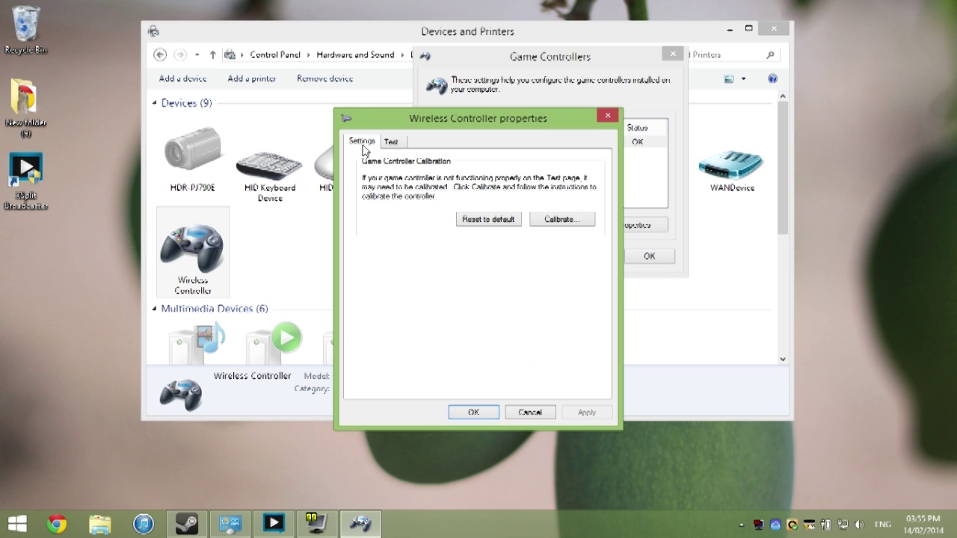
click(391, 142)
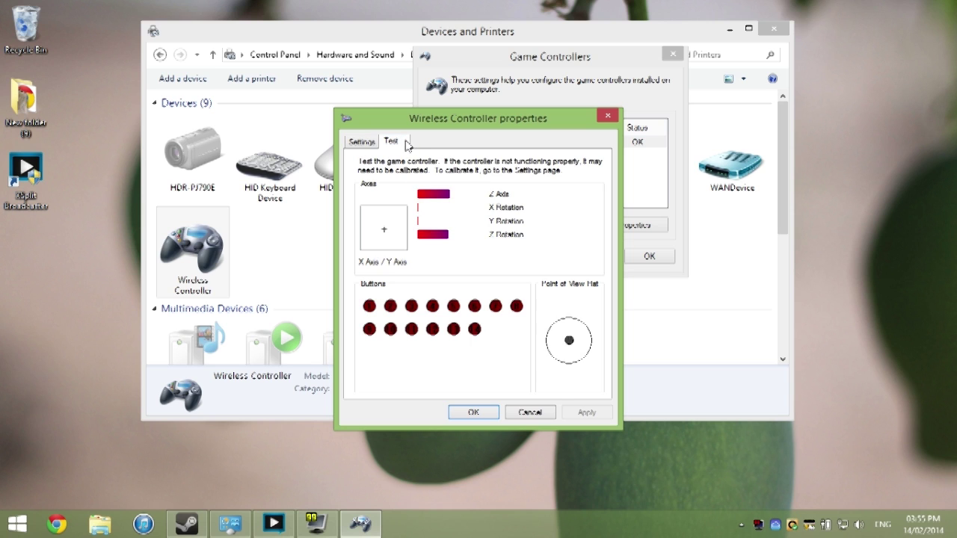
click(480, 412)
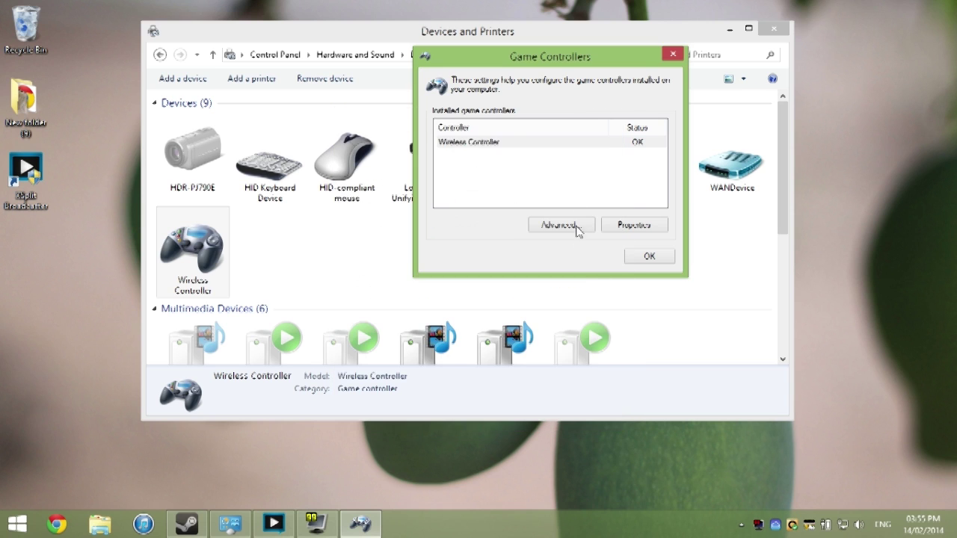
click(648, 257)
click(773, 28)
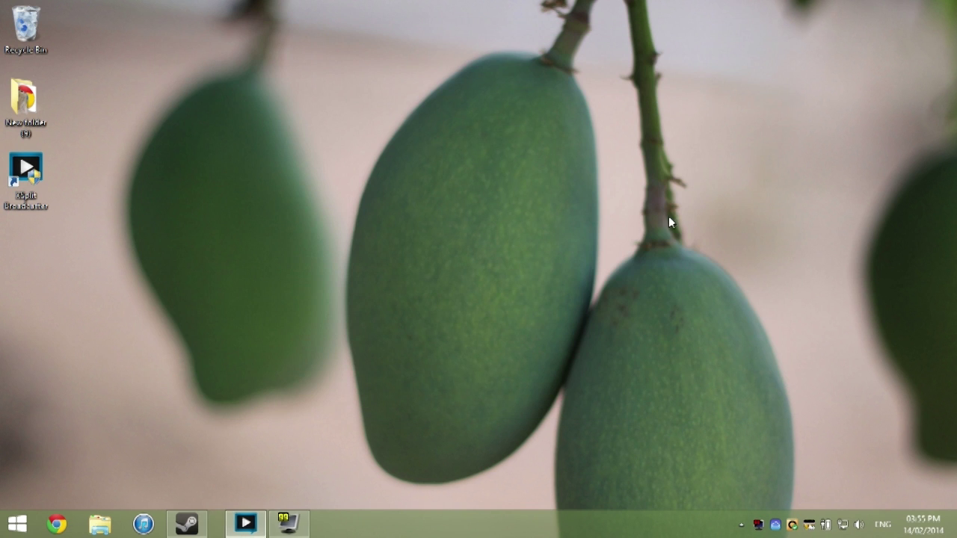
Switch to Steam's Big Picture mode and open the control editing screen for the detected Dualshock 4 in the controller settings.
click(187, 523)
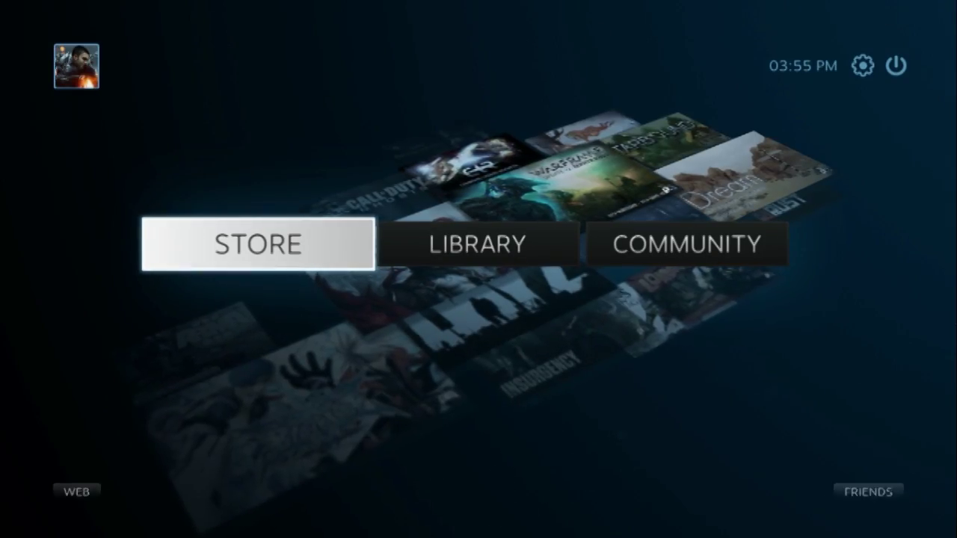
key(Right)
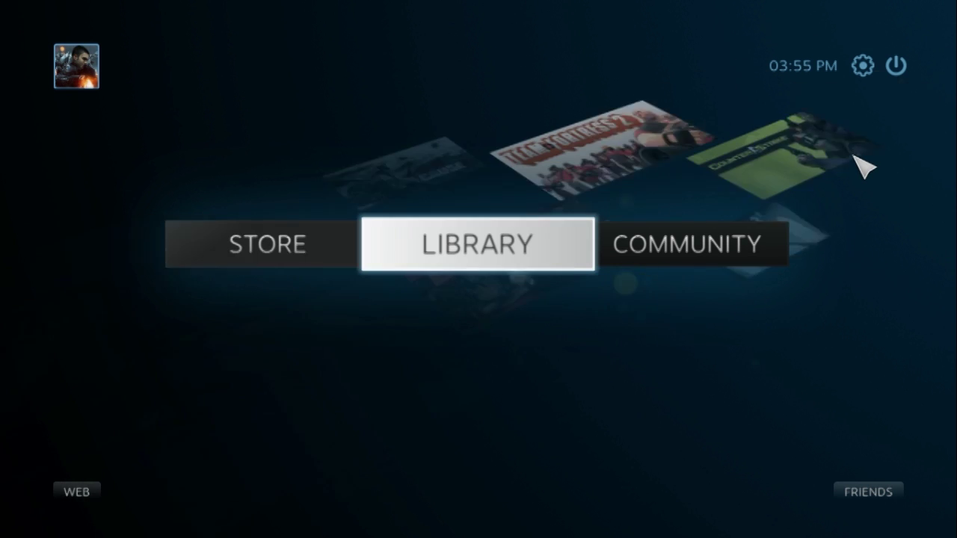
key(Right)
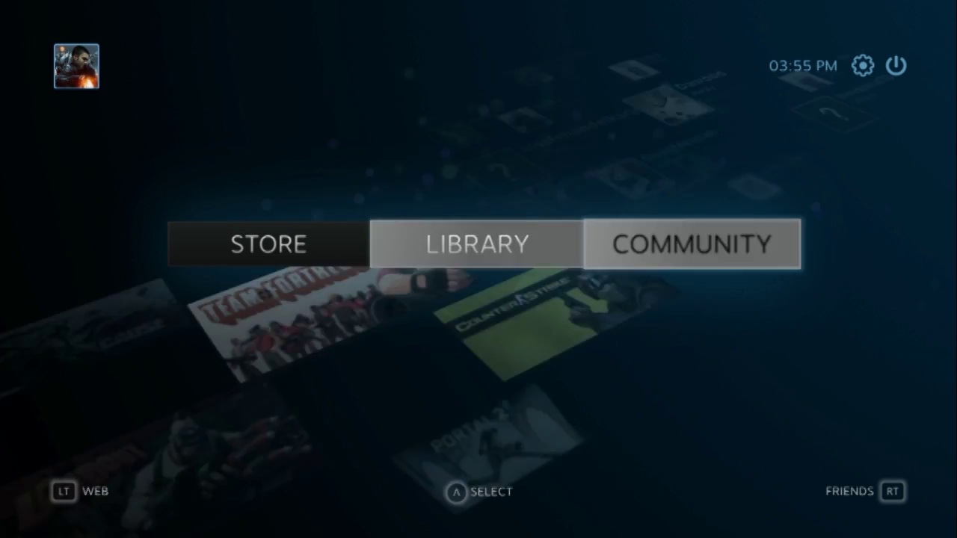
key(Up)
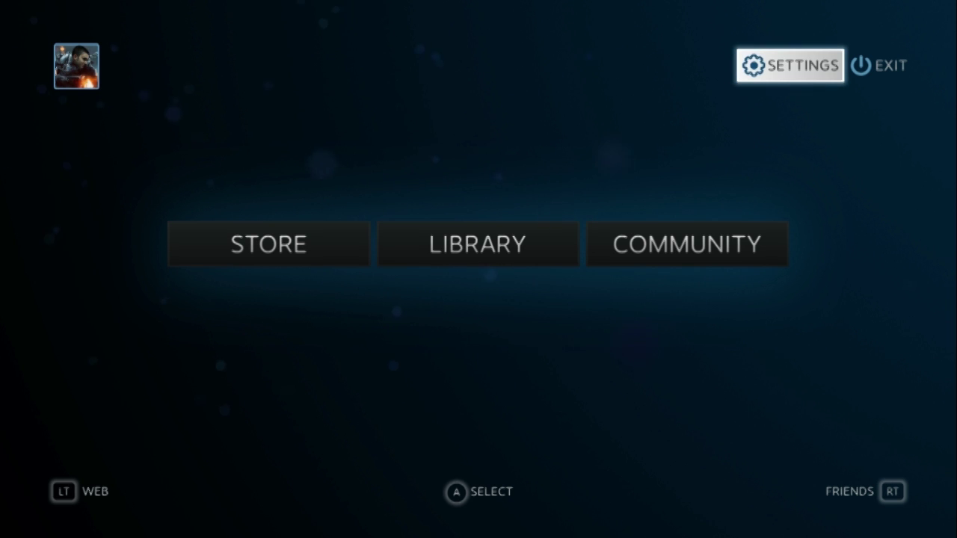
key(Return)
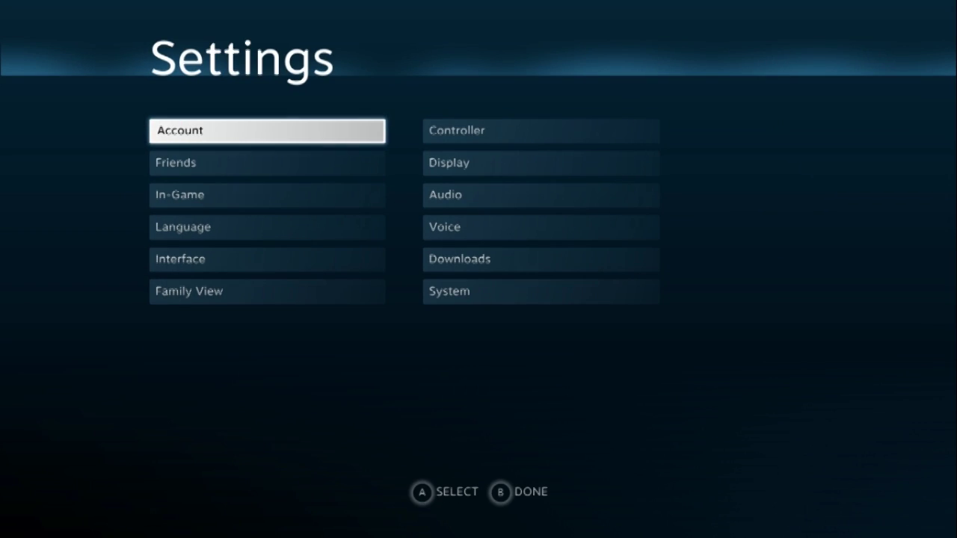
key(Right)
key(Return)
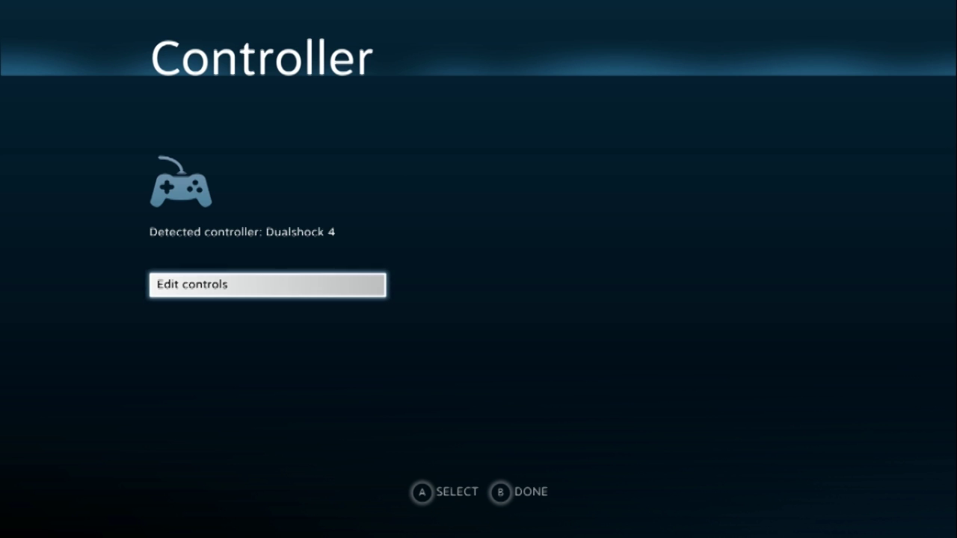
key(Return)
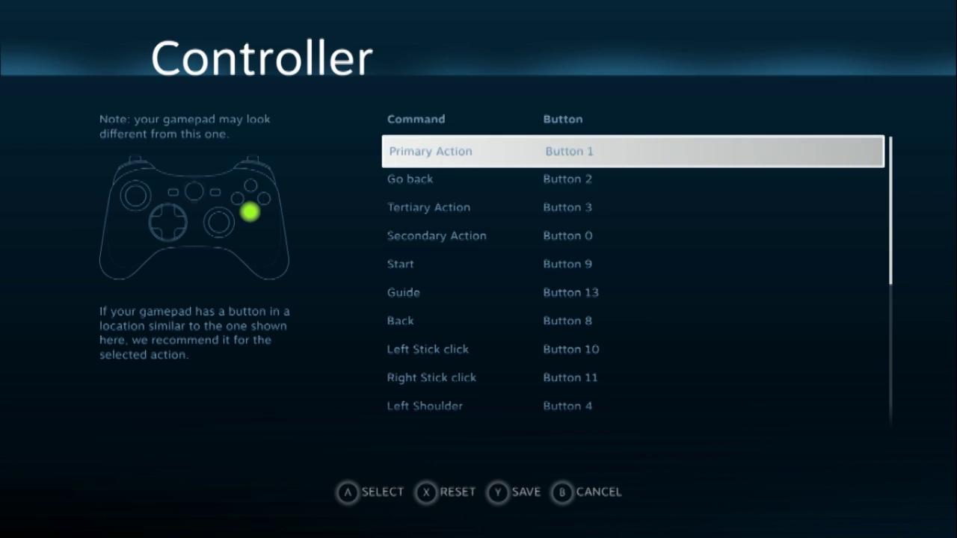
Assign Button 1 to Primary Action and Button 2 to Go back.
key(Return)
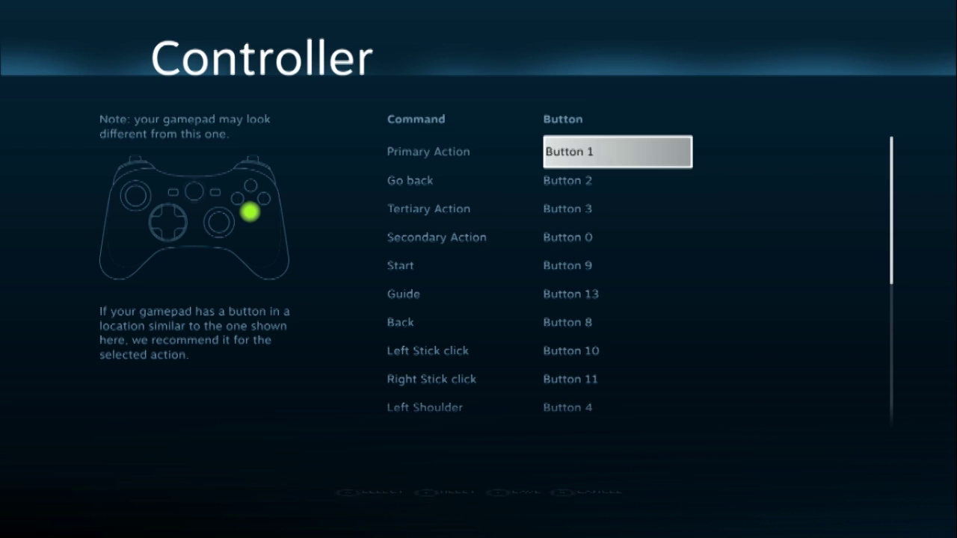
key(Return)
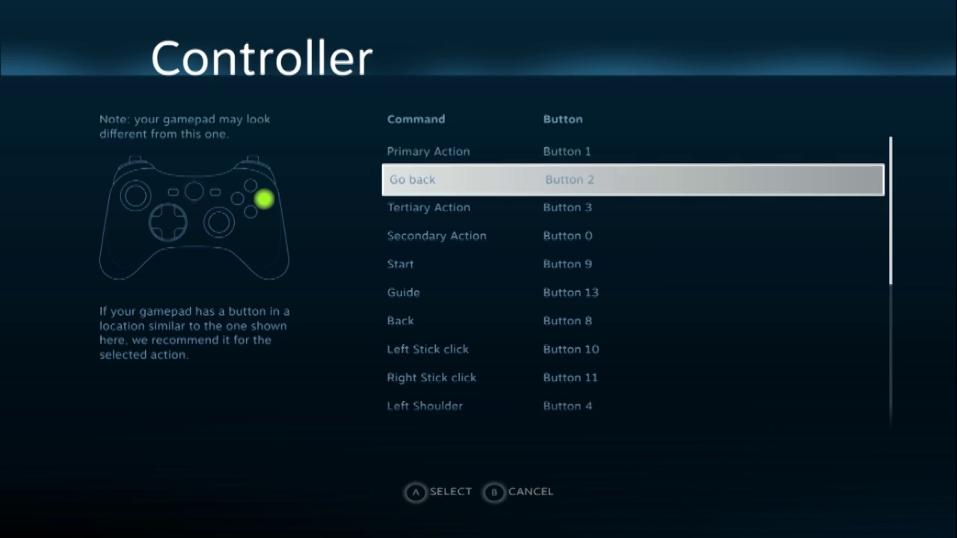
key(Down)
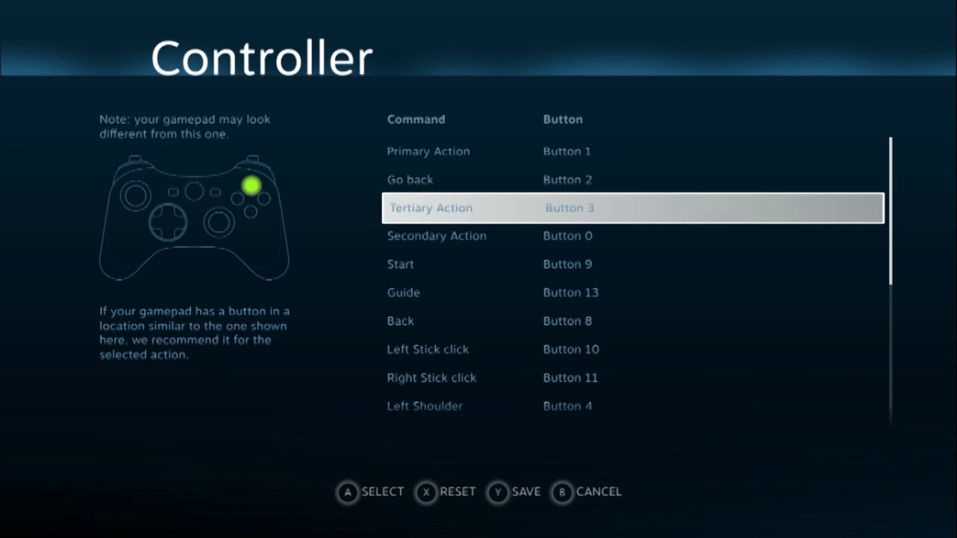
key(Up)
key(Return)
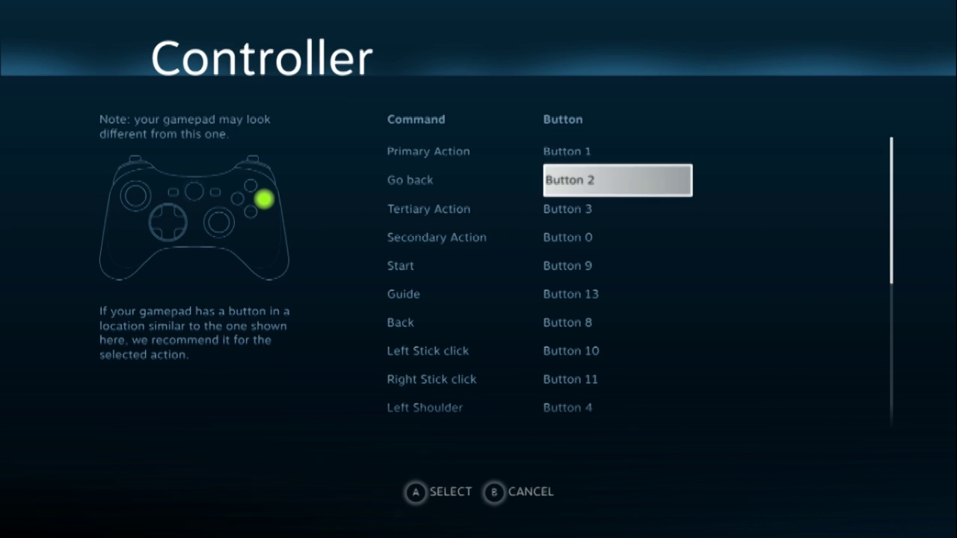
key(Return)
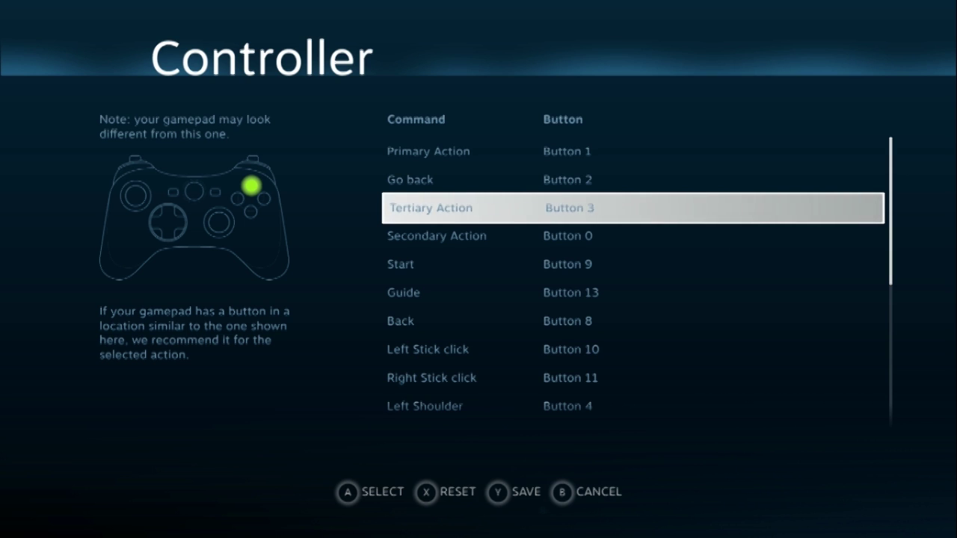
Assign Button 3 to Tertiary Action and Button 0 to Secondary Action.
key(Return)
key(Return)
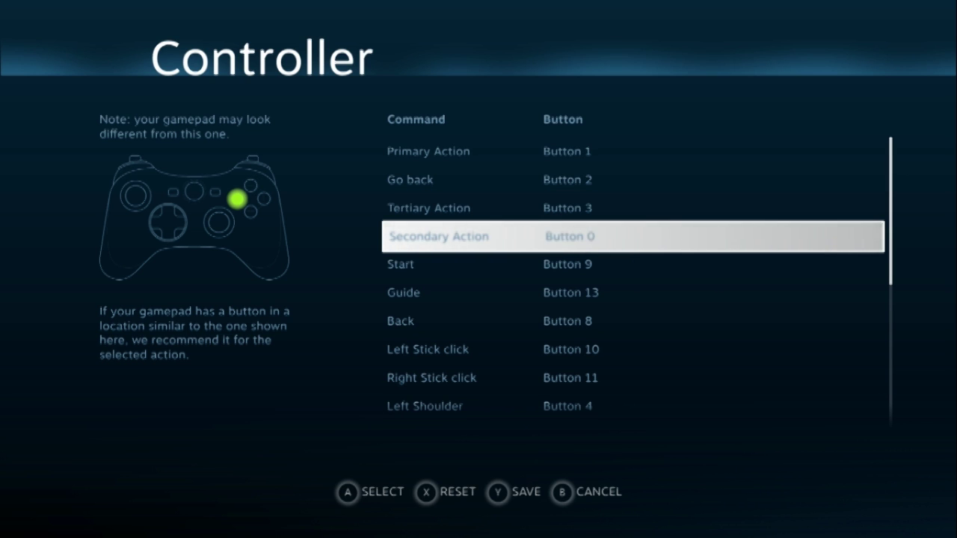
key(Return)
key(Return)
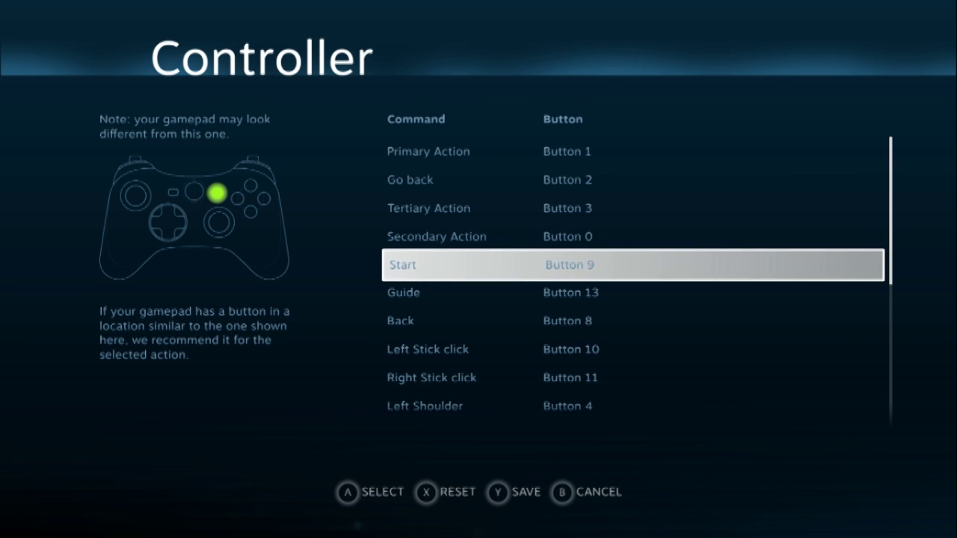
Assign Button 13 to the Guide command and Button 8 to the Back command.
key(Down)
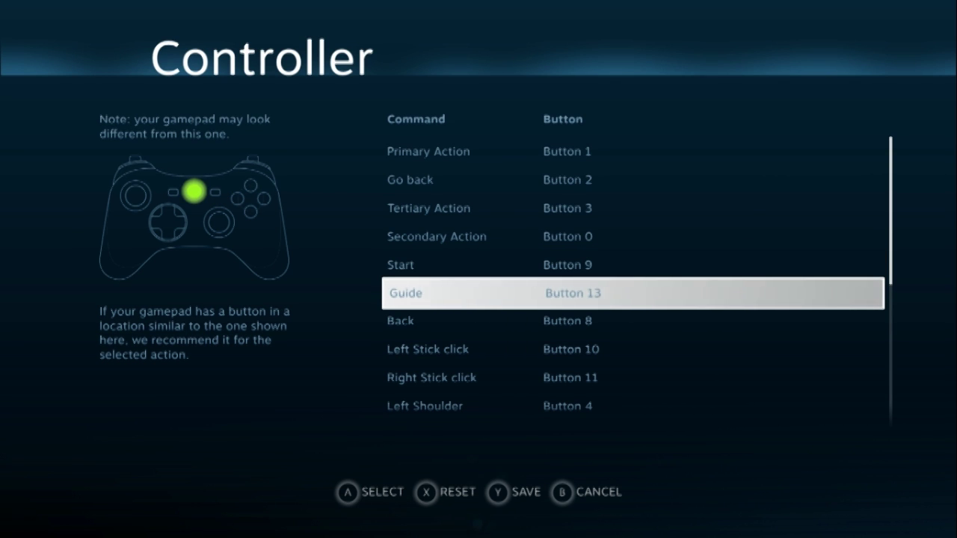
key(Return)
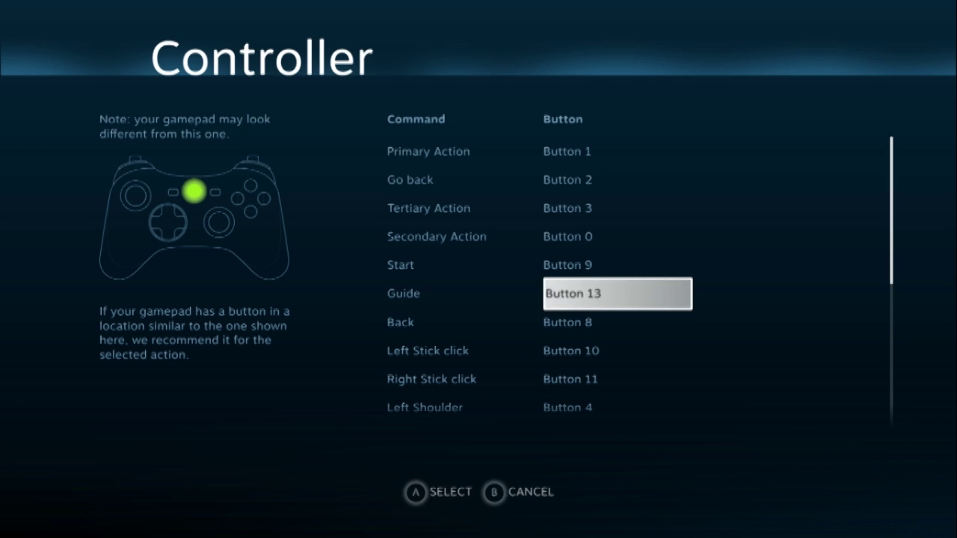
key(Down)
key(Return)
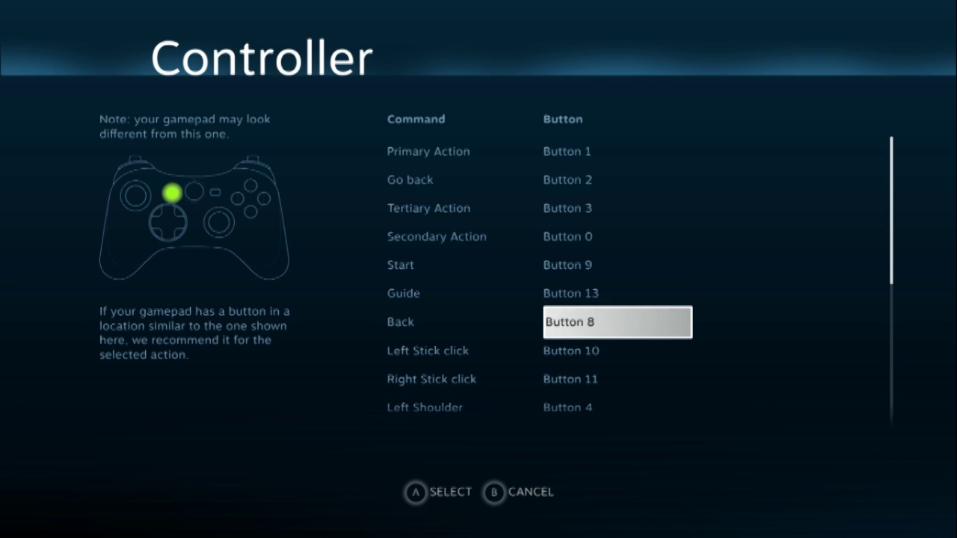
key(Down)
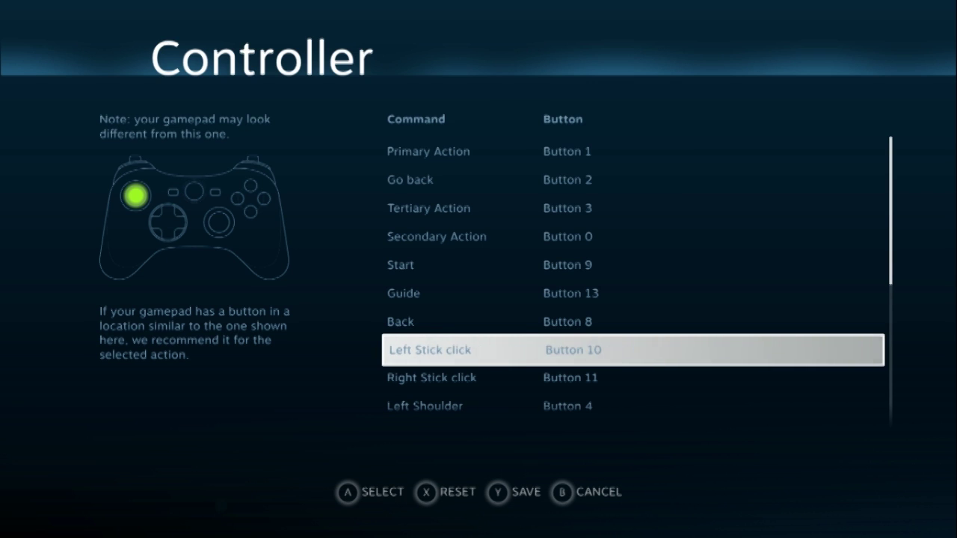
Go back to the Start command and assign Button 9 to it.
key(Up)
key(Up)
key(Up)
key(Return)
key(Return)
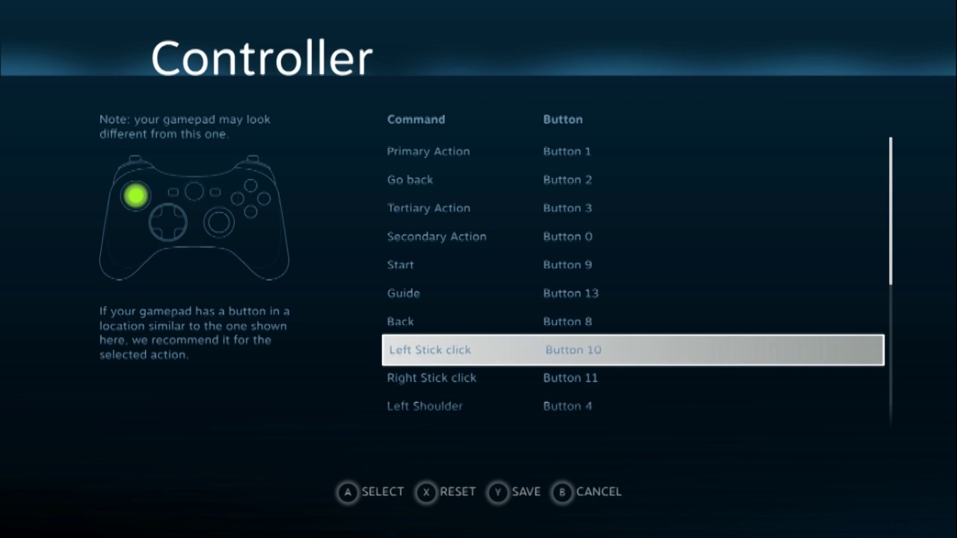
Assign Button 10 to Left Stick click and Button 11 to Right Stick click.
key(Return)
key(Return)
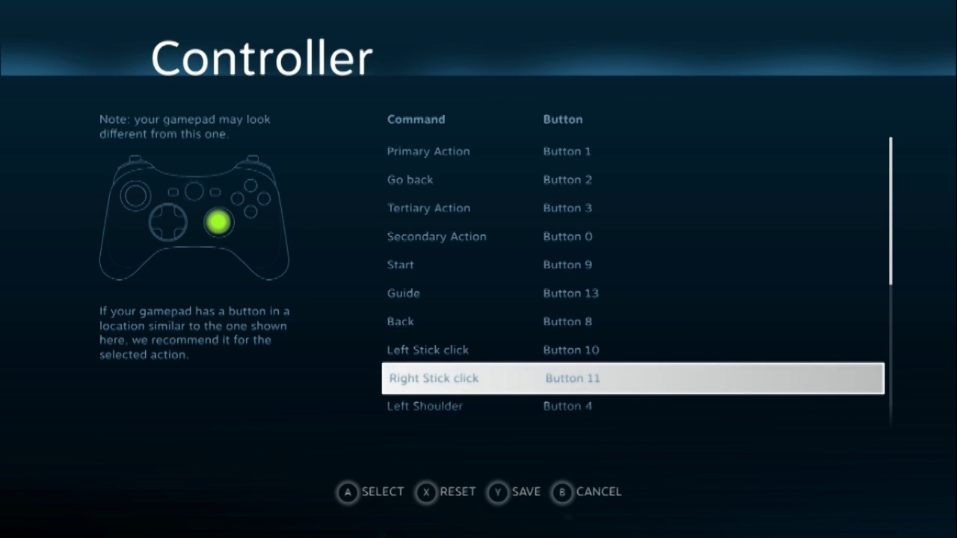
key(Return)
key(Return)
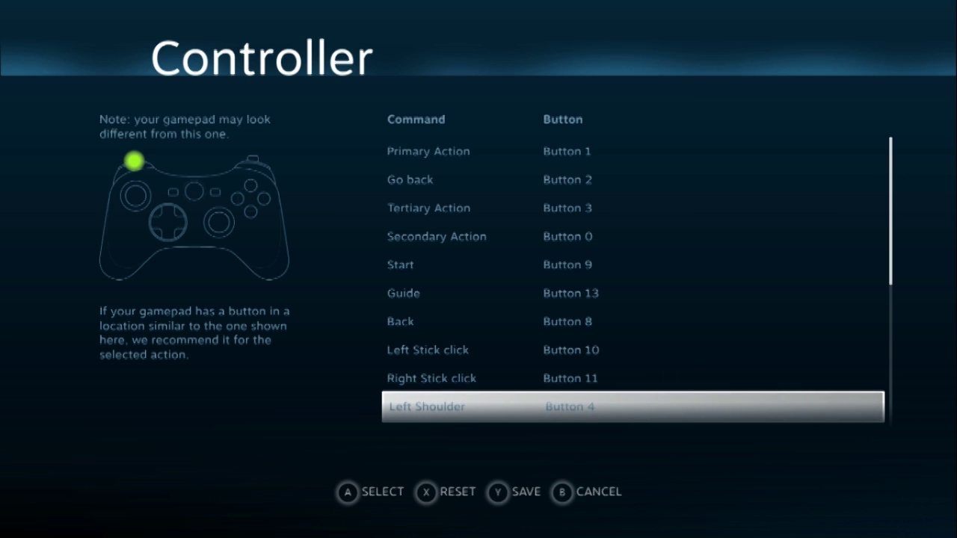
Assign Button 4 to Left Shoulder and Button 5 to Right Shoulder.
key(Return)
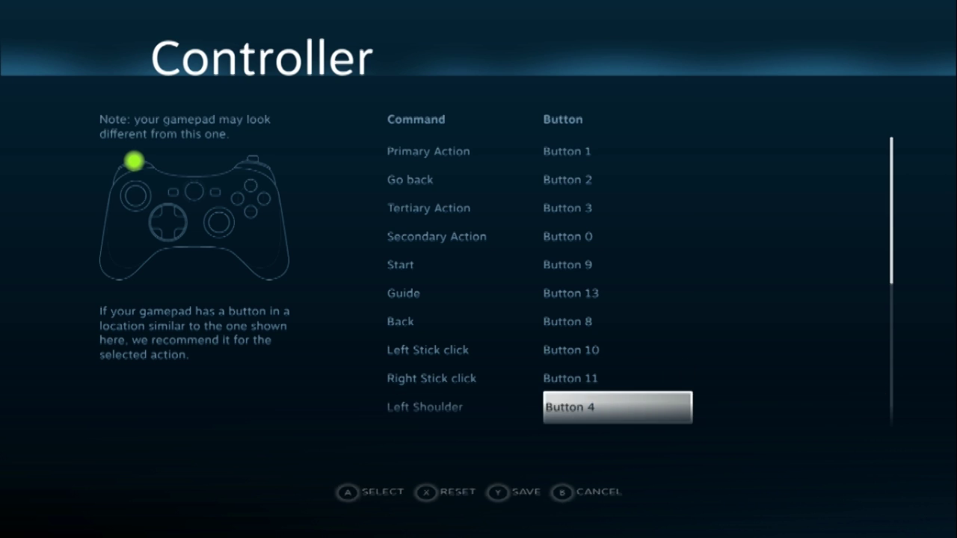
key(Return)
key(Return)
key(Return)
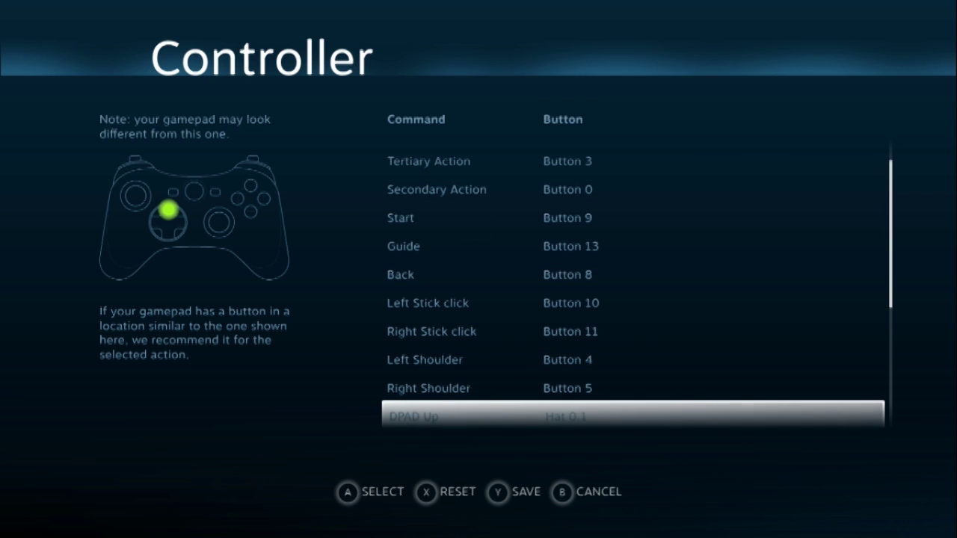
Review the assignments of the DPAD, stick and trigger commands, ending on Left Stick X.
key(Down)
key(Down)
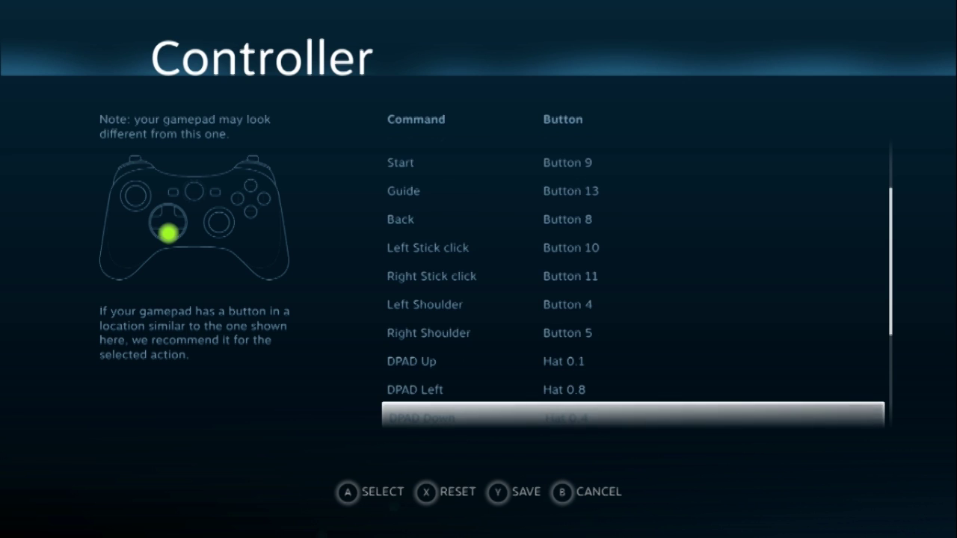
key(Down)
key(Down)
key(Down)
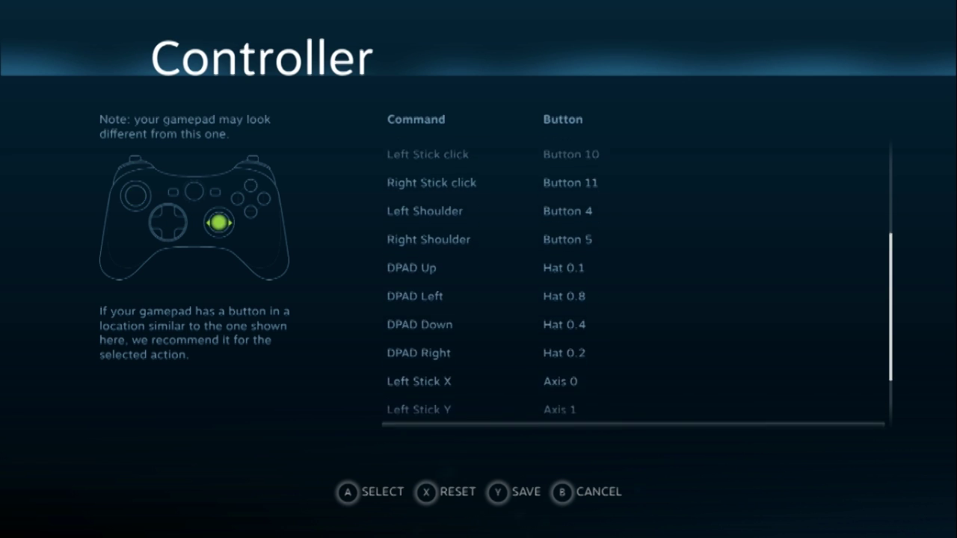
key(Down)
key(Down)
key(Down)
key(Up)
key(Up)
key(Up)
key(Up)
key(Up)
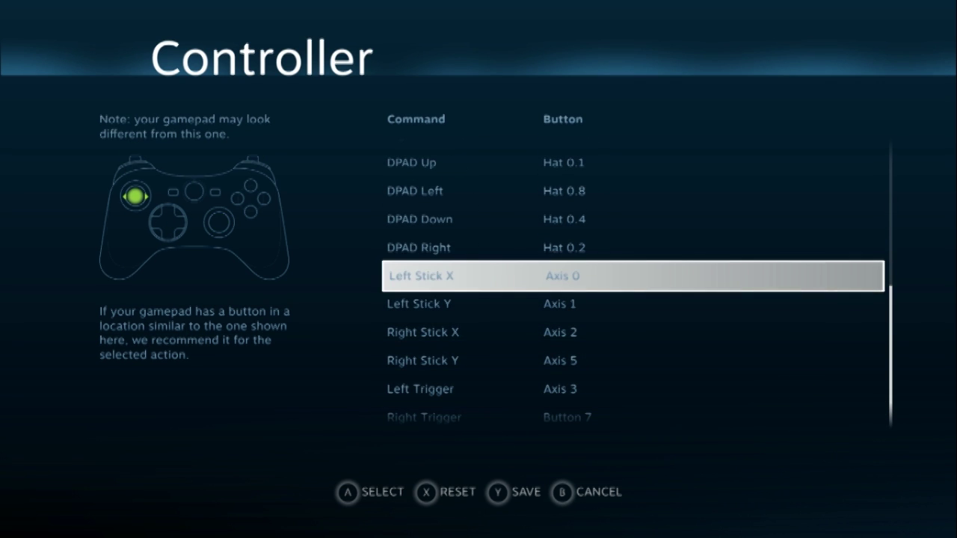
Assign Axis 0 to Left Stick X and Axis 1 to Left Stick Y.
key(Return)
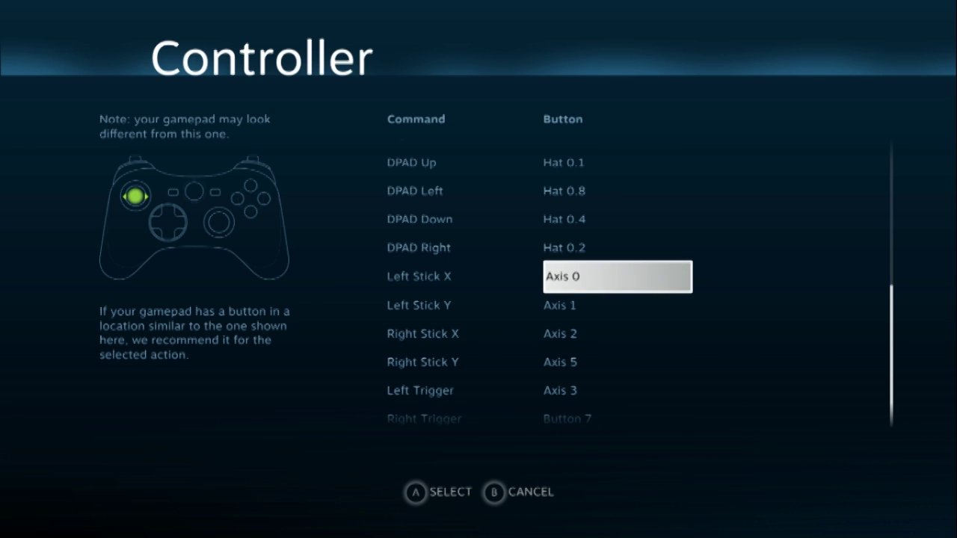
key(Down)
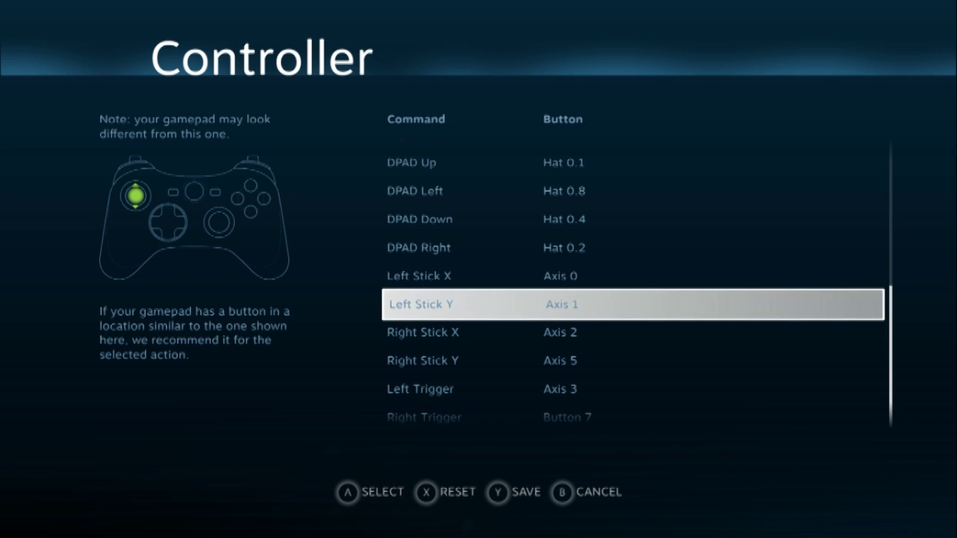
key(Return)
key(Return)
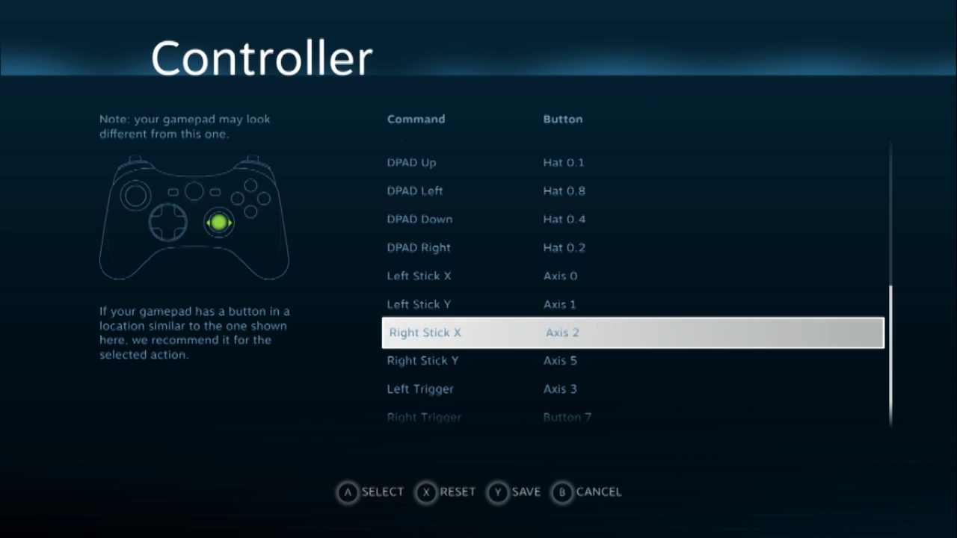
Assign Axis 3 to Left Trigger and Axis 4 to Right Trigger.
key(Down)
key(Down)
key(Down)
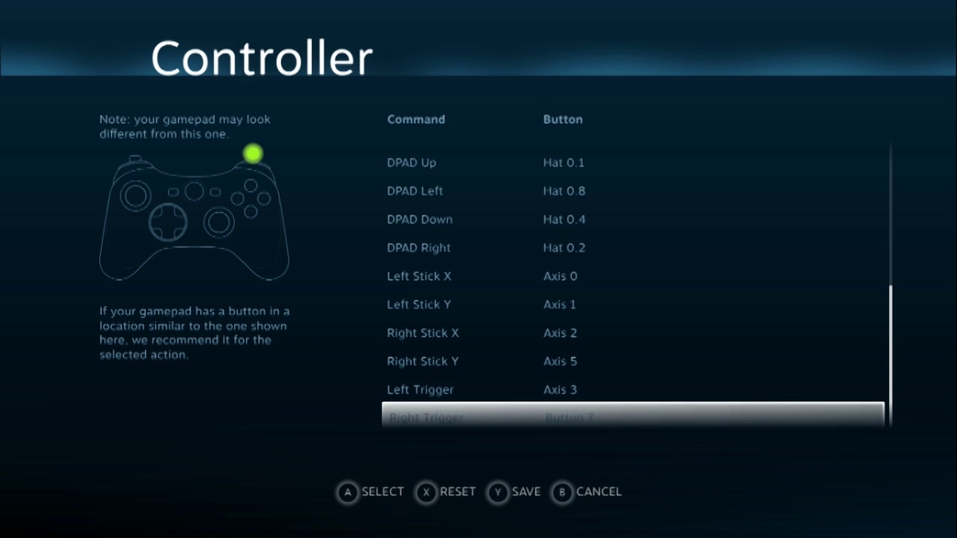
key(Up)
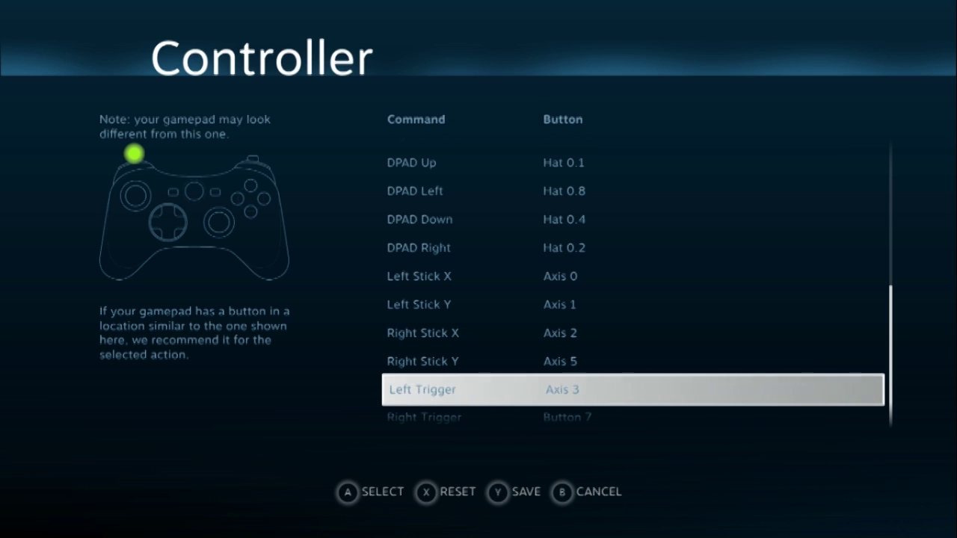
key(Return)
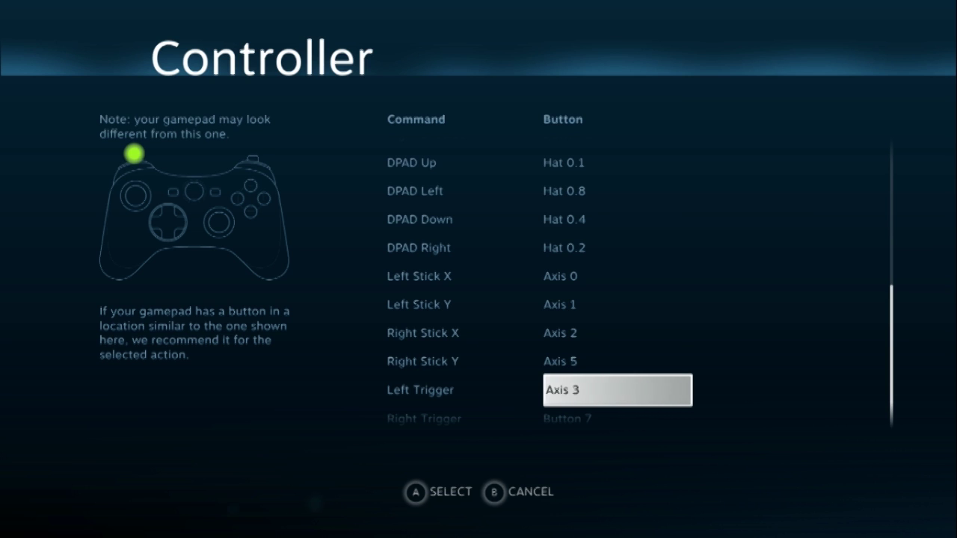
key(Down)
key(Return)
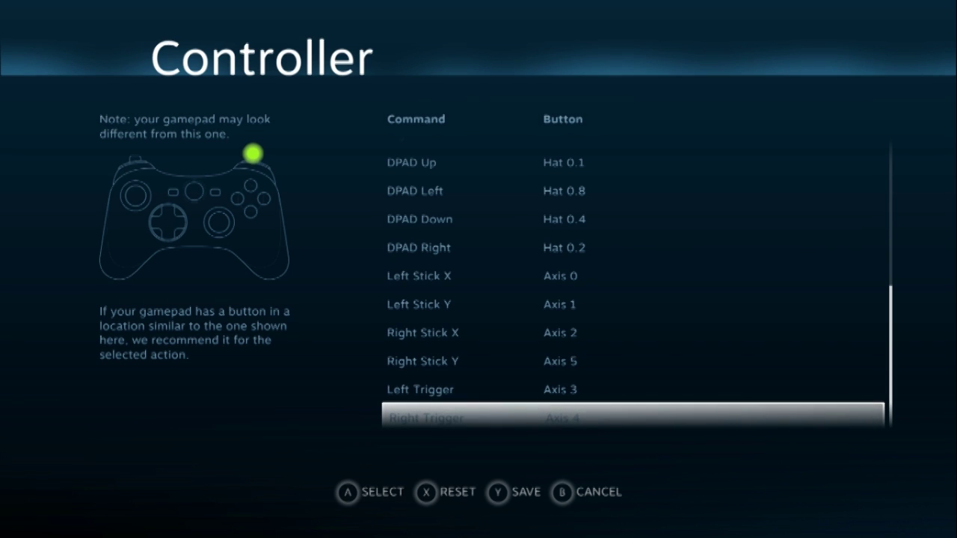
Save the mapping and upload the controller definition under the name "Dualshock 4".
key(y)
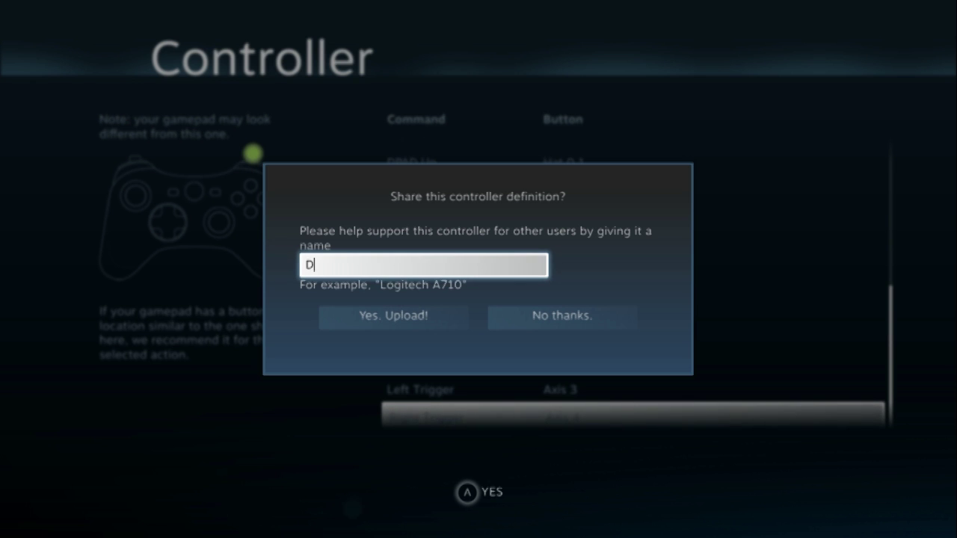
text(Dualshock 4)
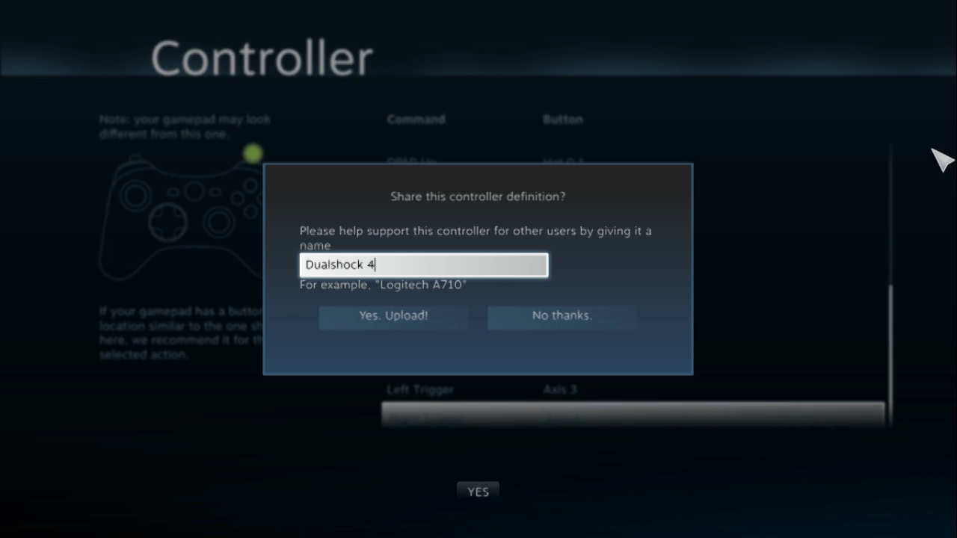
key(Tab)
key(Return)
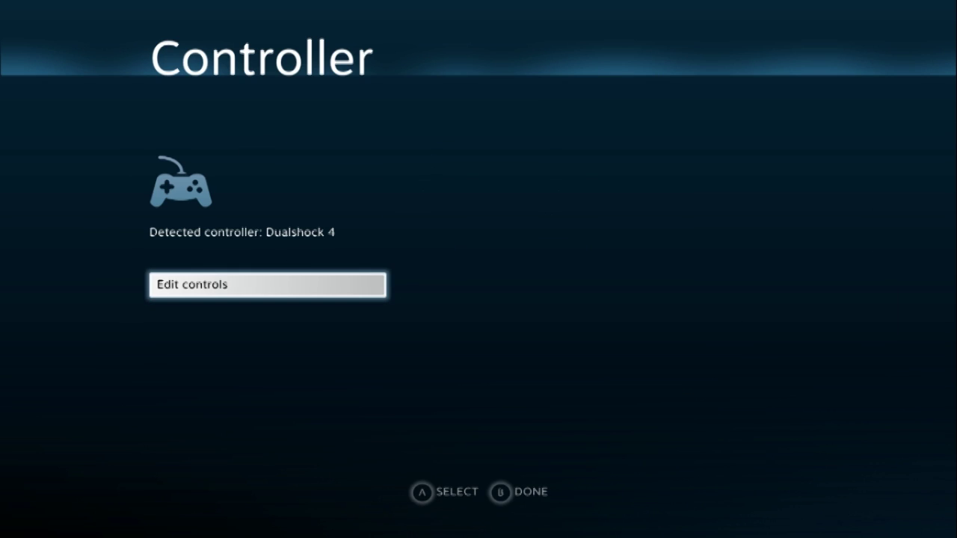
Leave the settings and launch Team Fortress 2 from the recently played games in the library.
key(Escape)
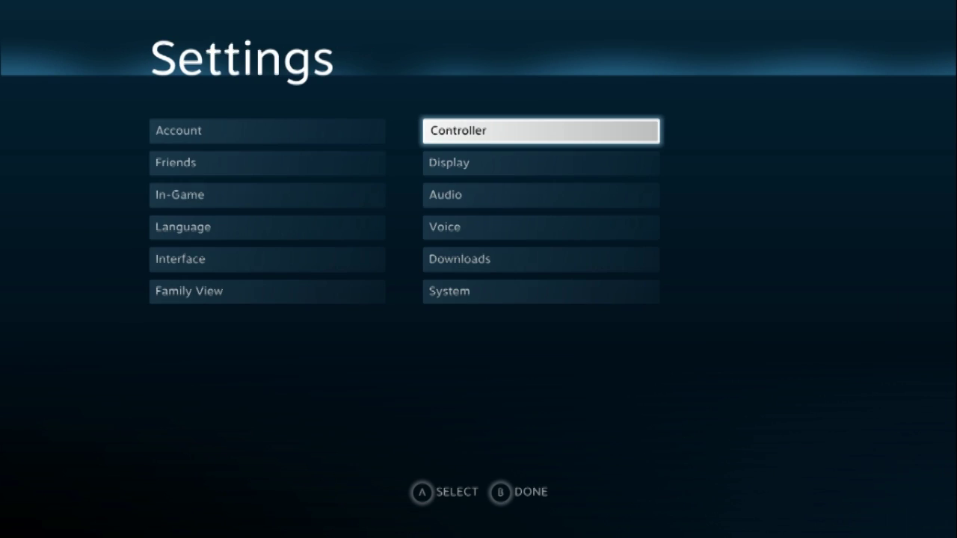
key(Escape)
key(Down)
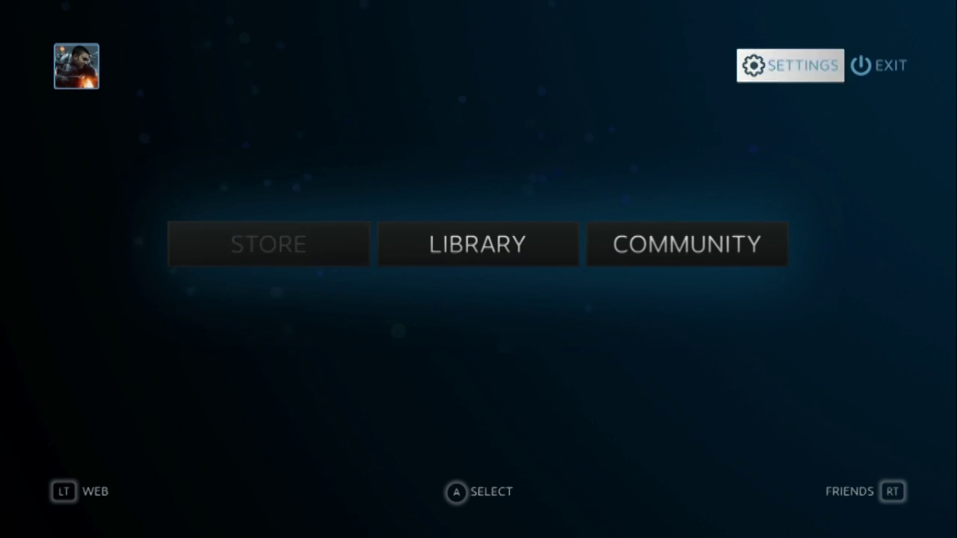
key(Right)
key(Return)
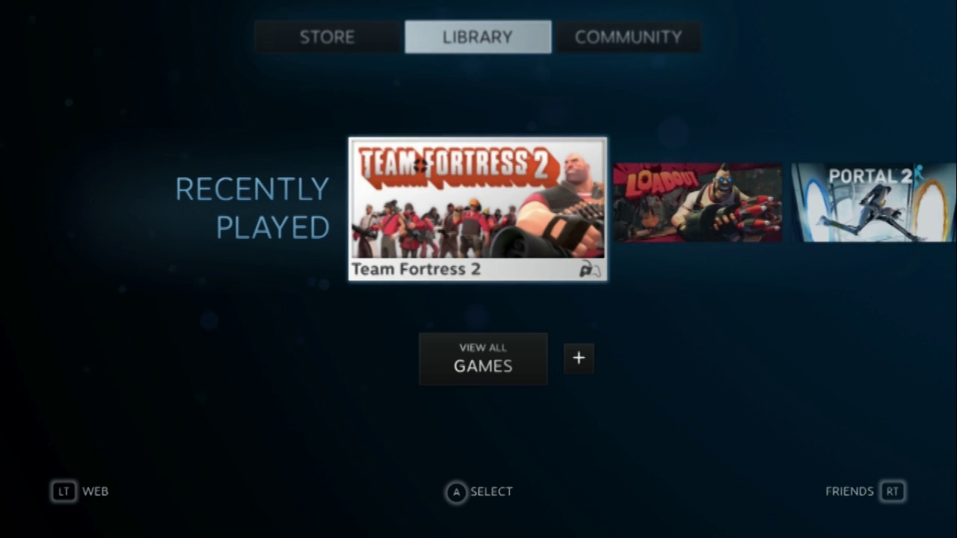
key(Return)
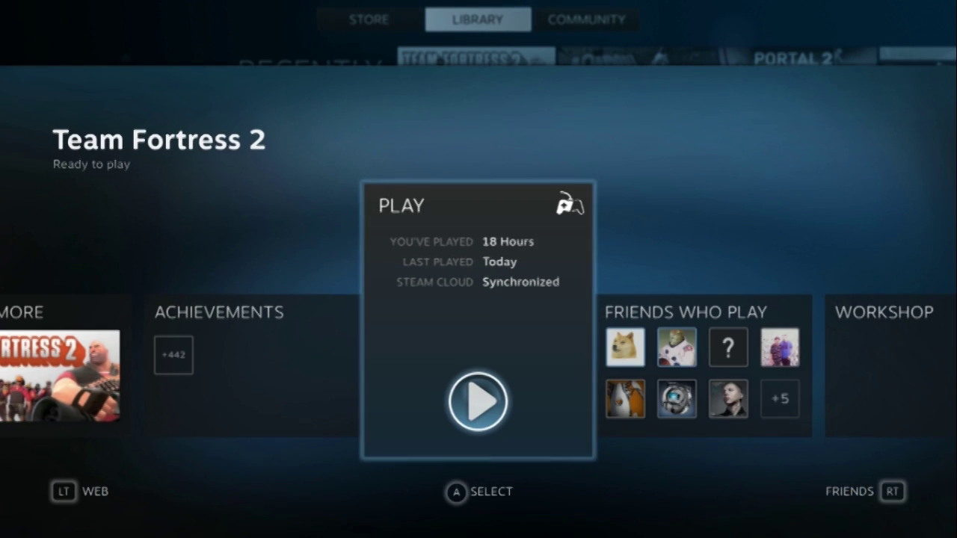
key(Return)
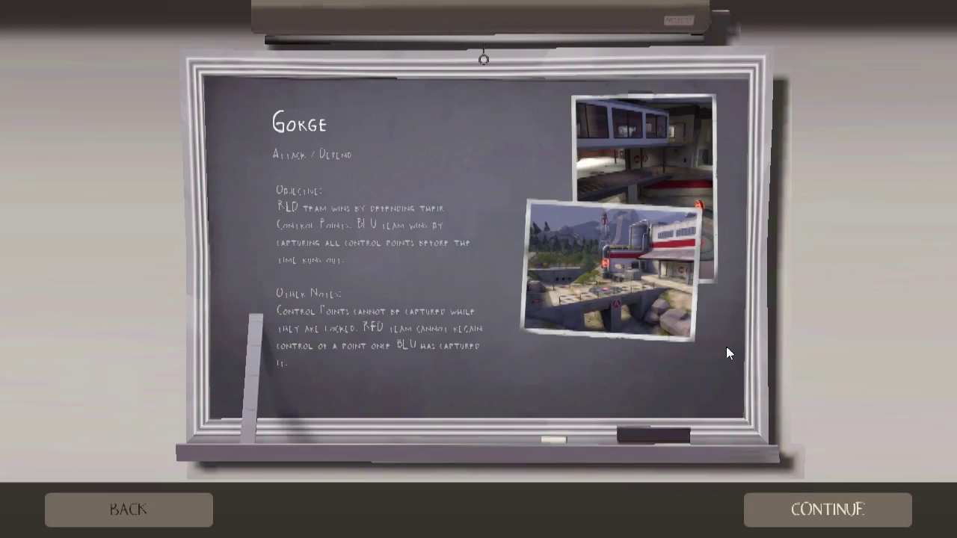
Continue past the Gorge map briefing, join the RED team and choose the Heavy class.
click(809, 525)
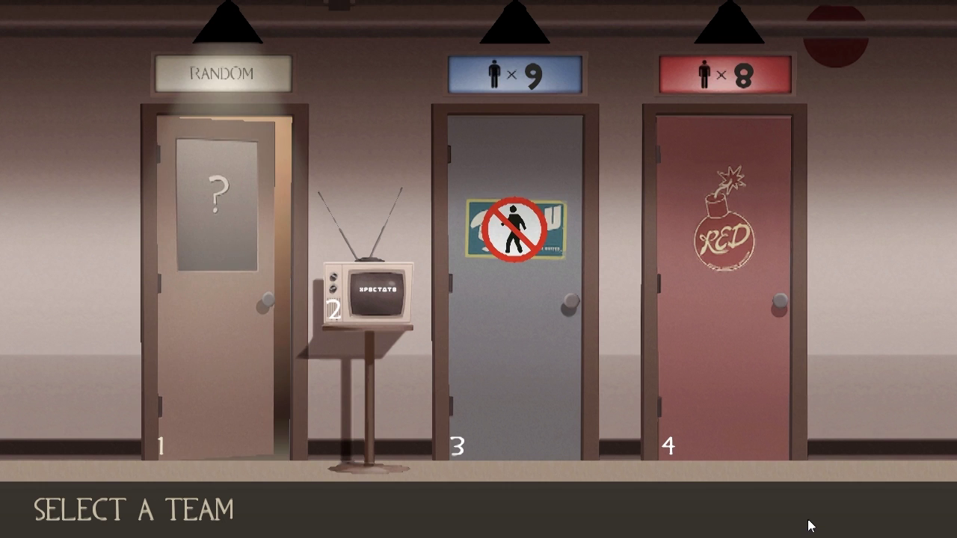
key(Right)
key(Right)
key(Right)
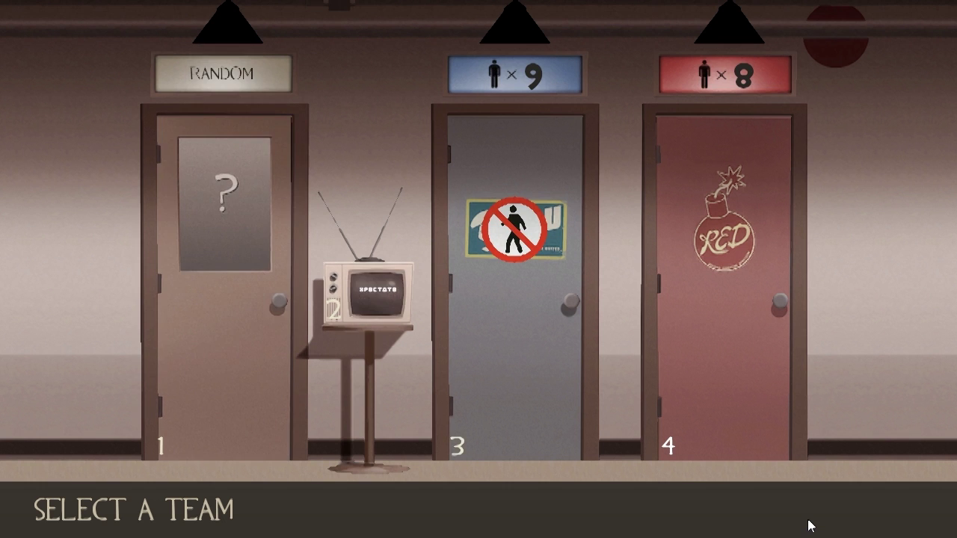
click(724, 299)
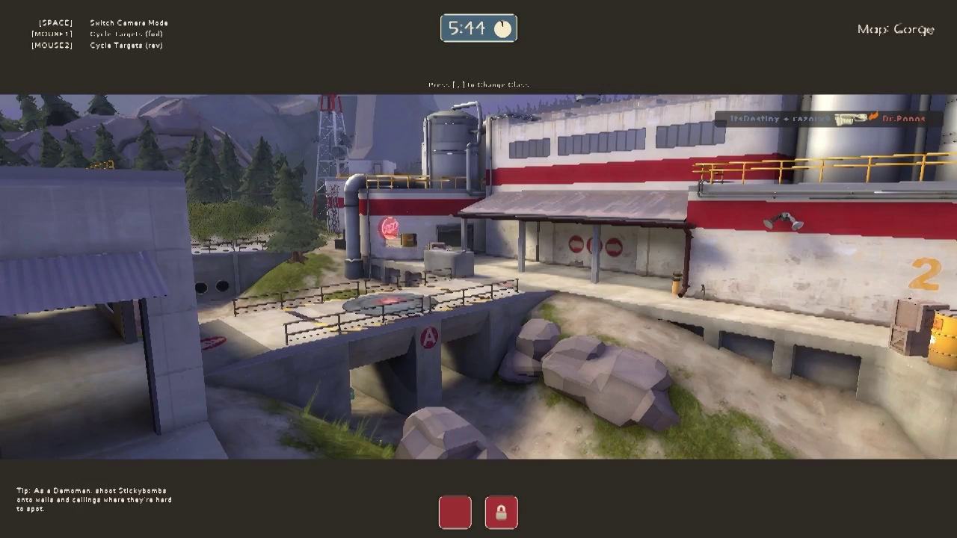
key(5)
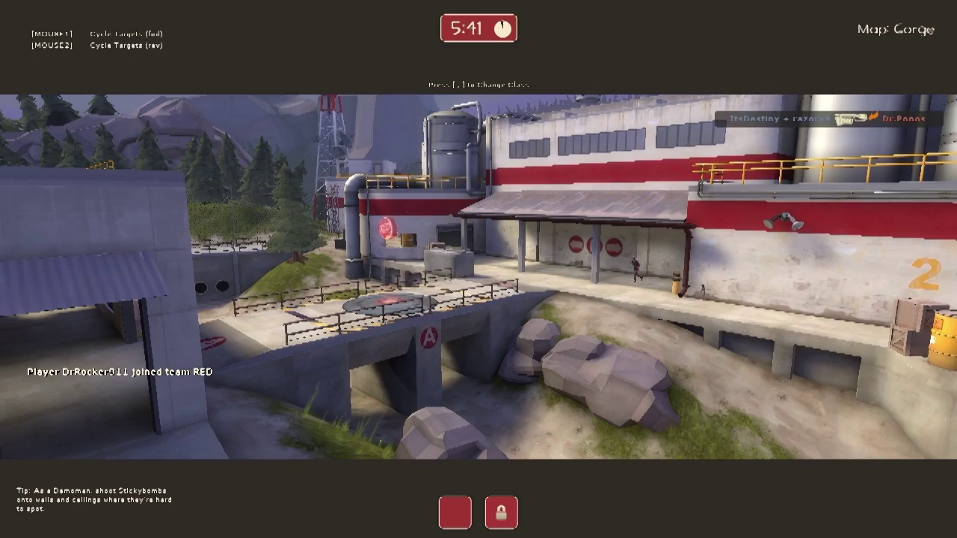
Open the Steam overlay during the match and close it again to return to the game.
key(w)
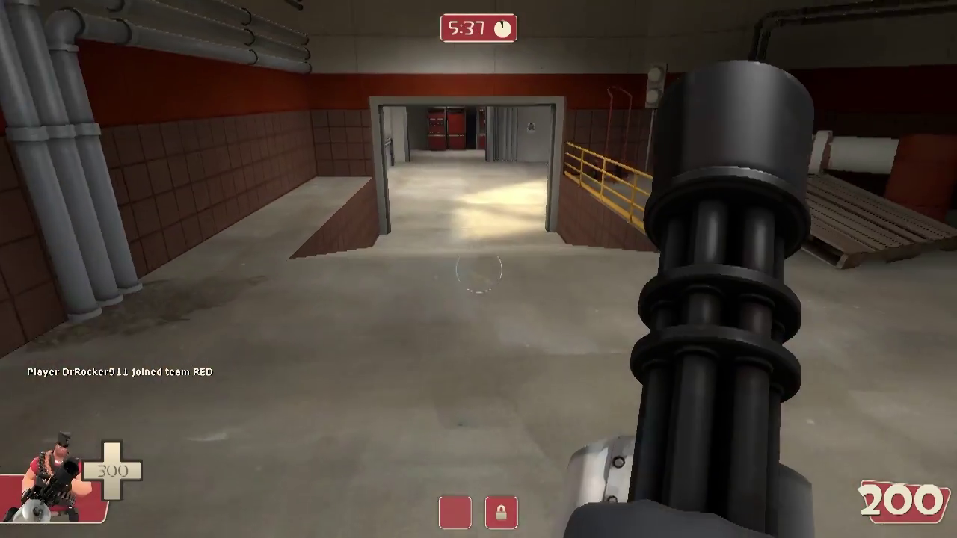
key(shift+Tab)
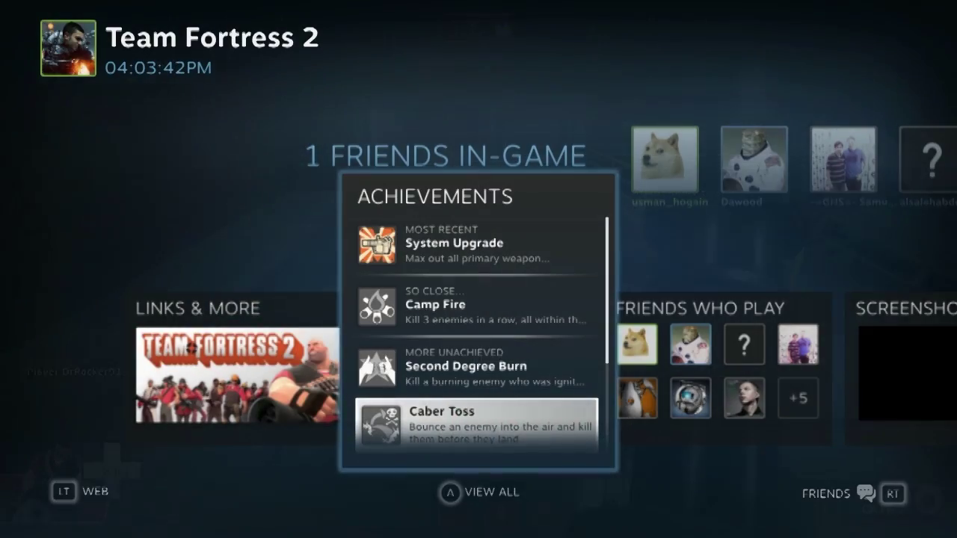
key(shift+Tab)
key(w)
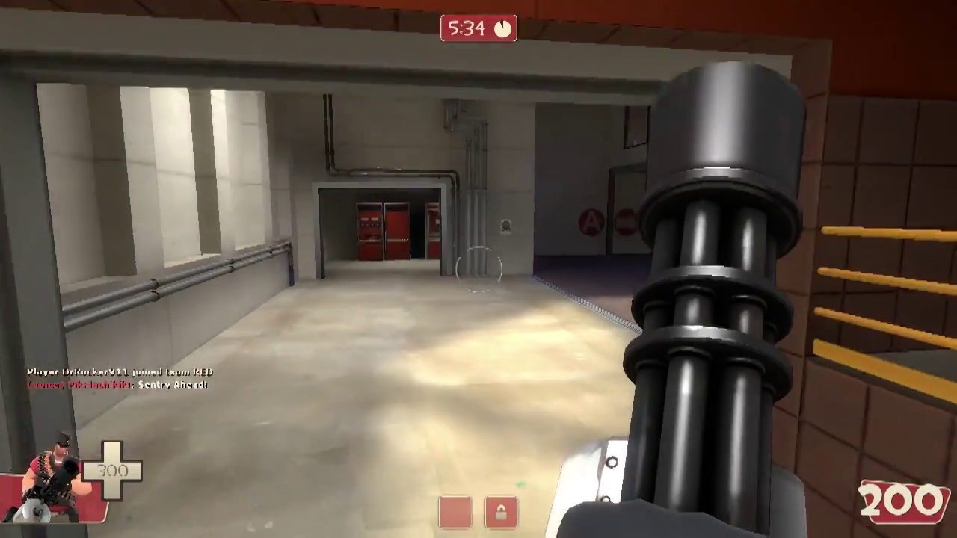
key(w)
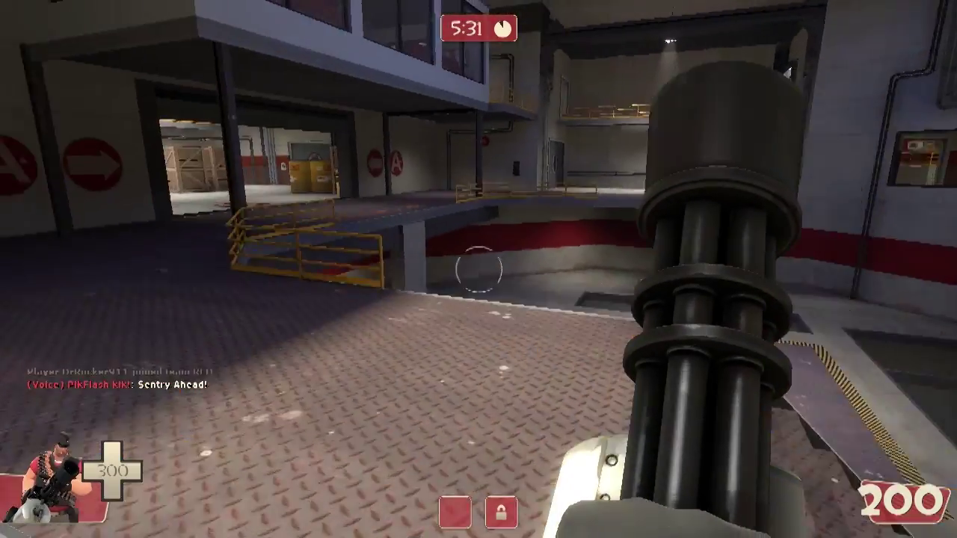
key(w)
key(w)
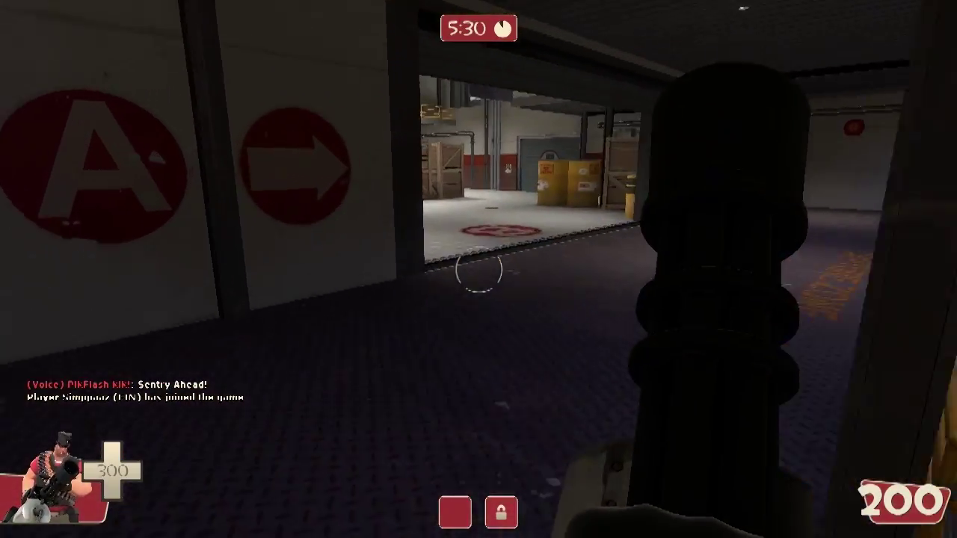
key(w)
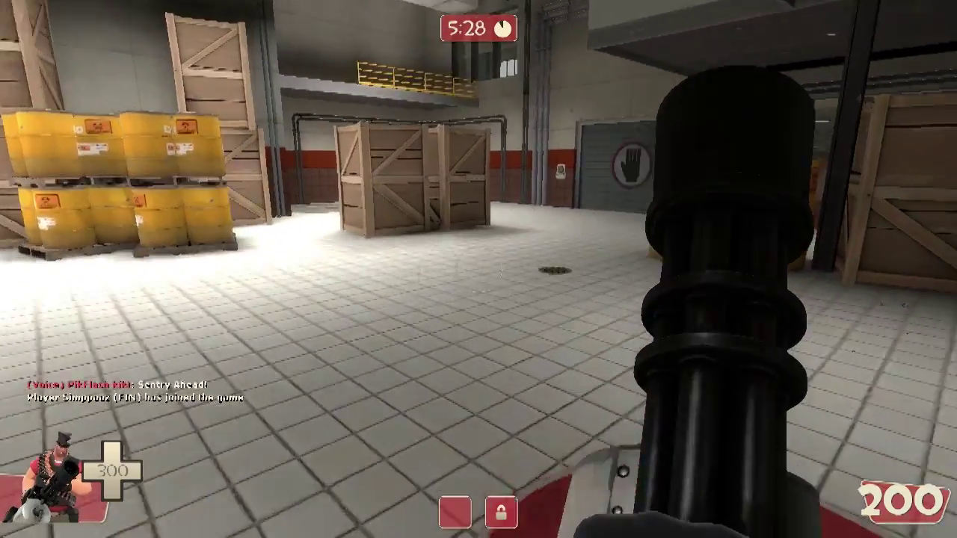
key(w)
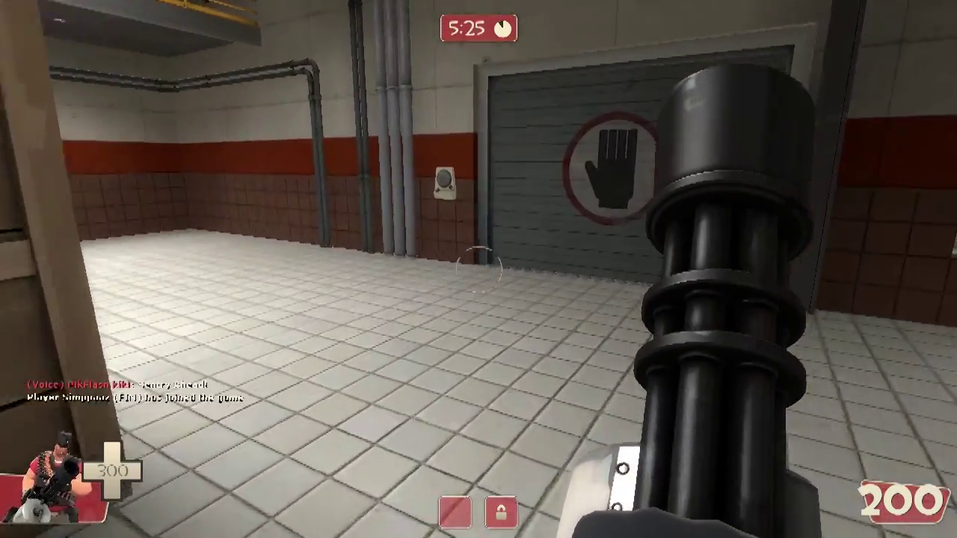
key(w)
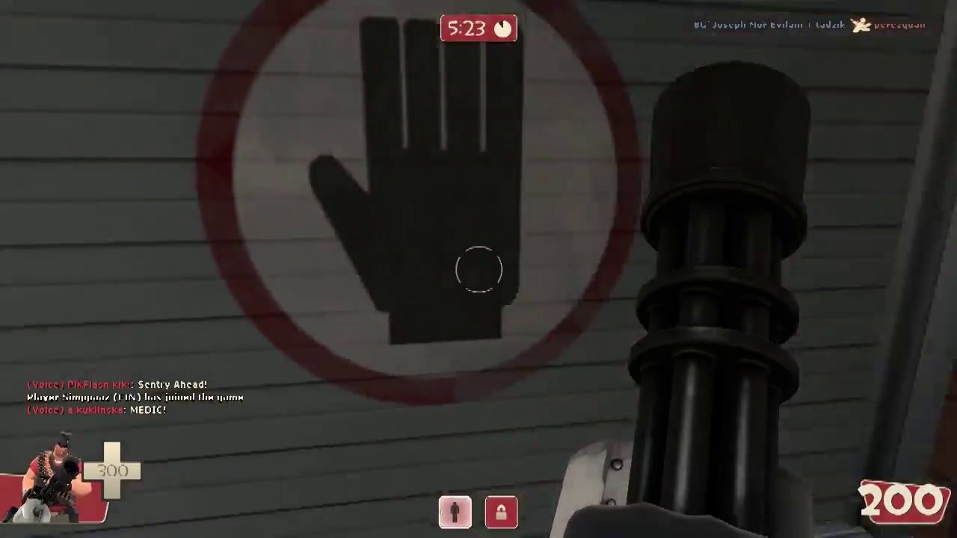
key(w)
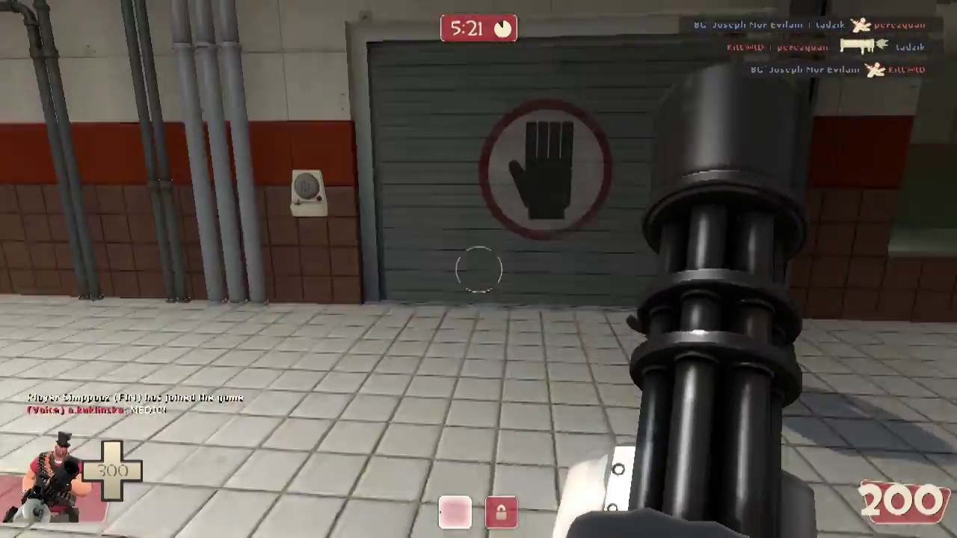
key(s)
key(w)
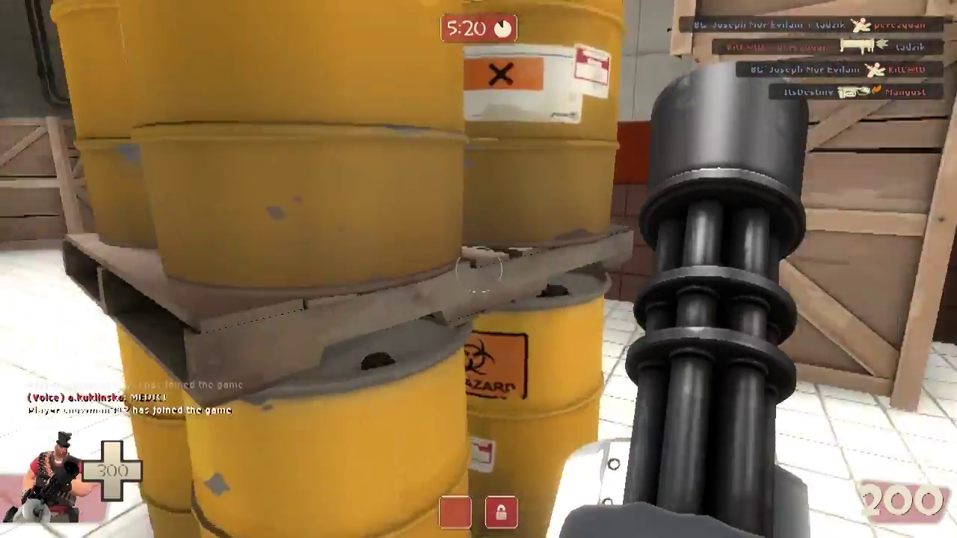
key(w)
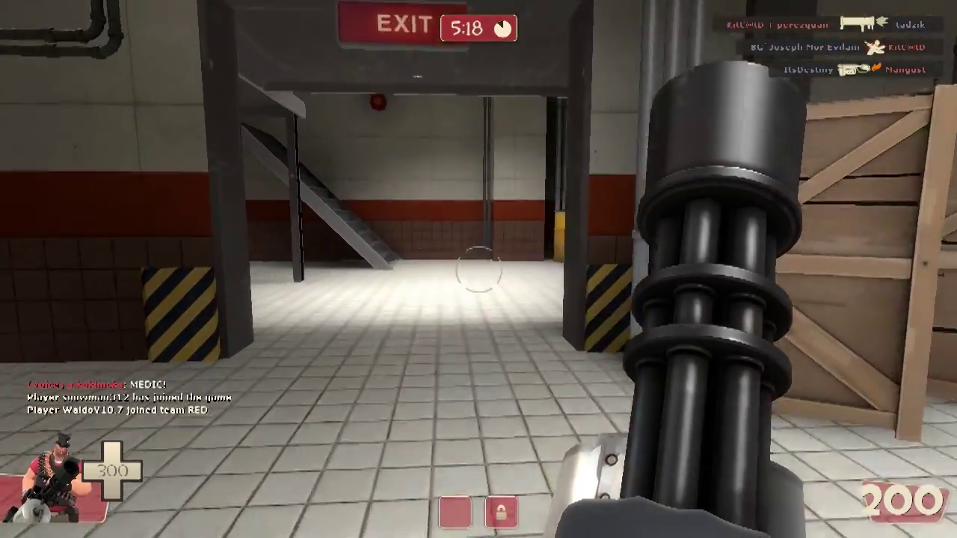
key(w)
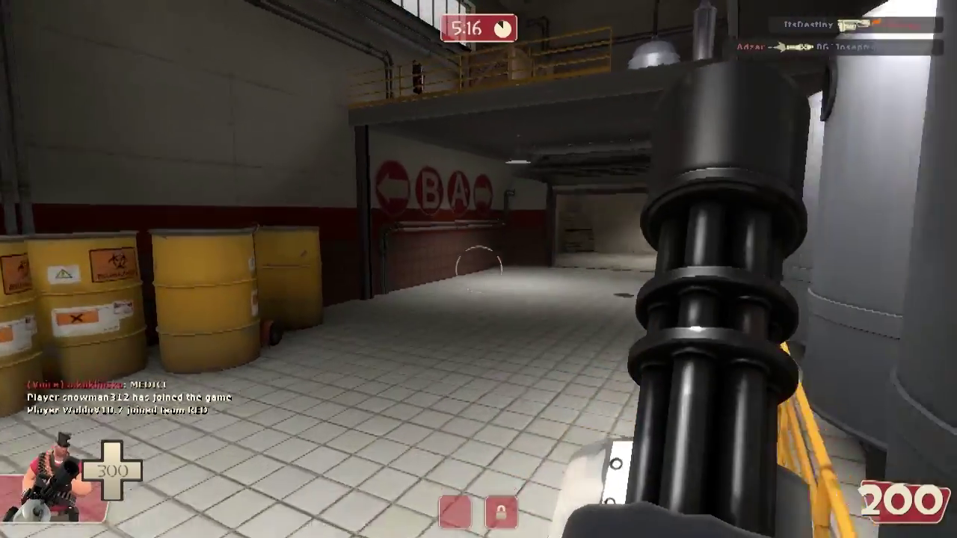
key(w)
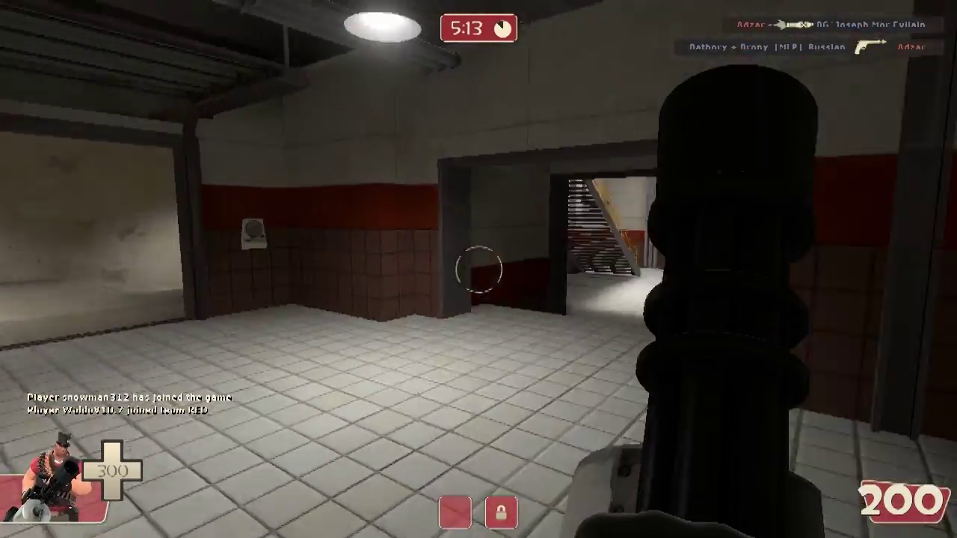
Walk the Heavy through the RED base's tiled corridors and the large hall to the outdoor yard.
key(w)
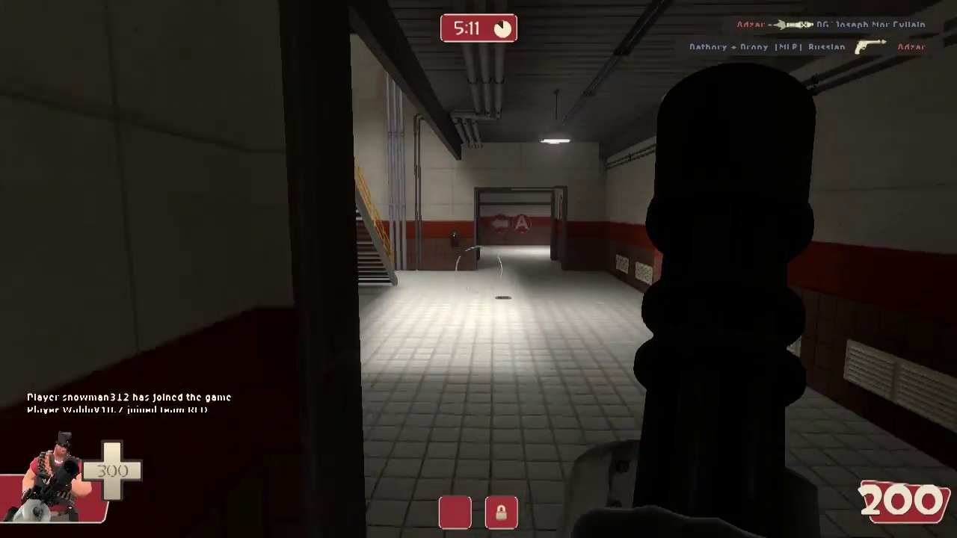
key(w)
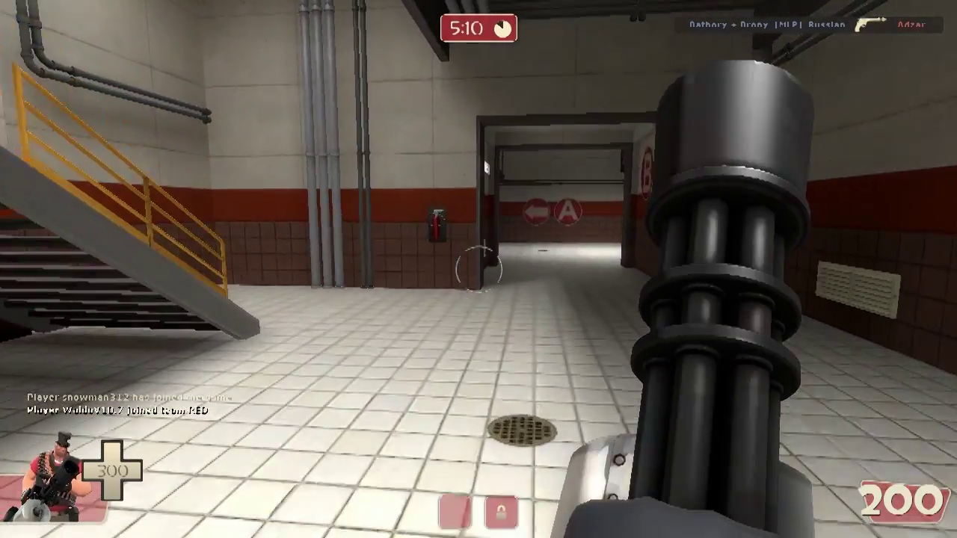
key(w)
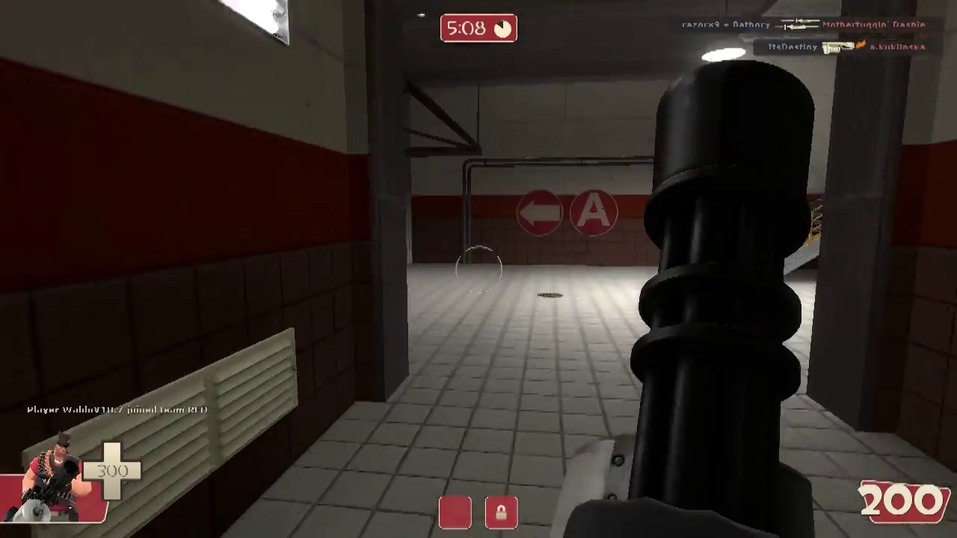
key(w)
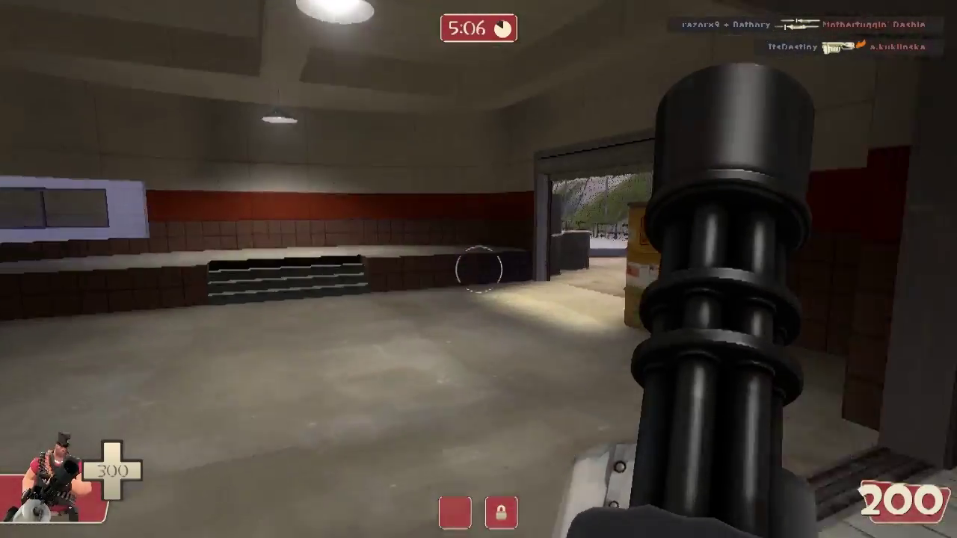
key(w)
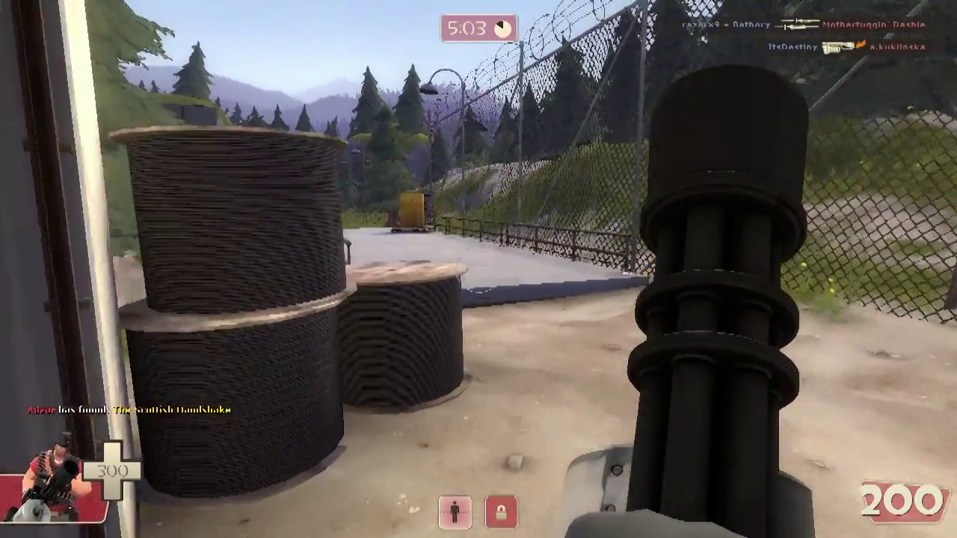
Move the Heavy past the railed walkway, down to the dirt path and up the rocks beside the white building.
key(w)
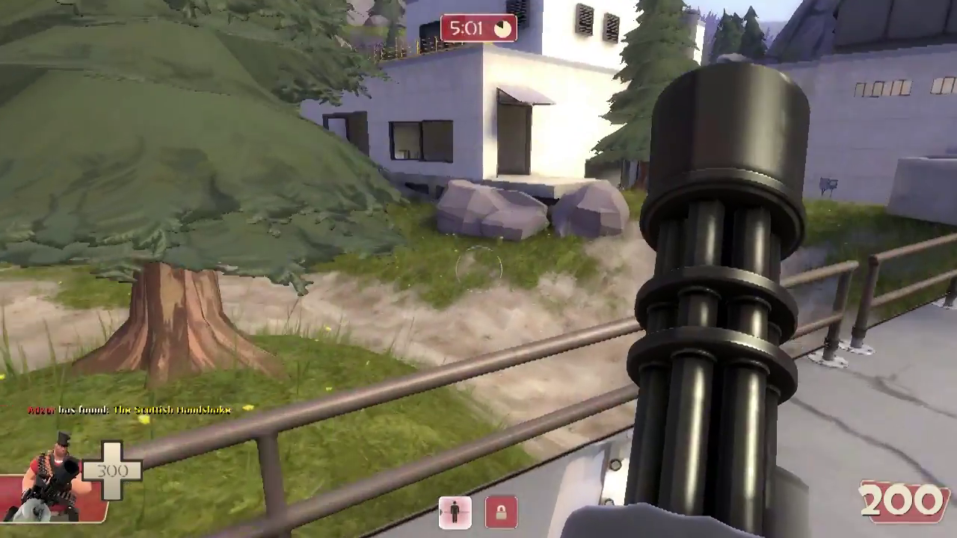
key(w)
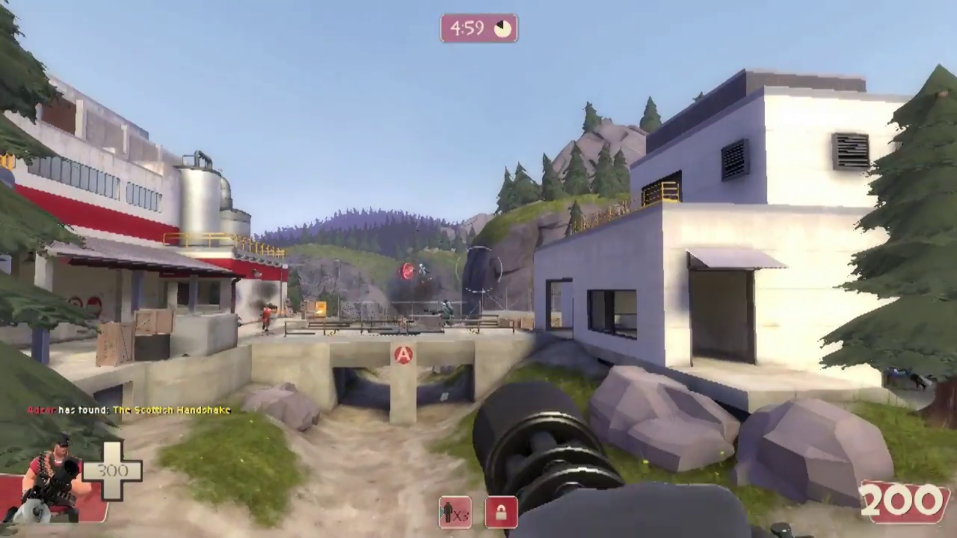
key(w)
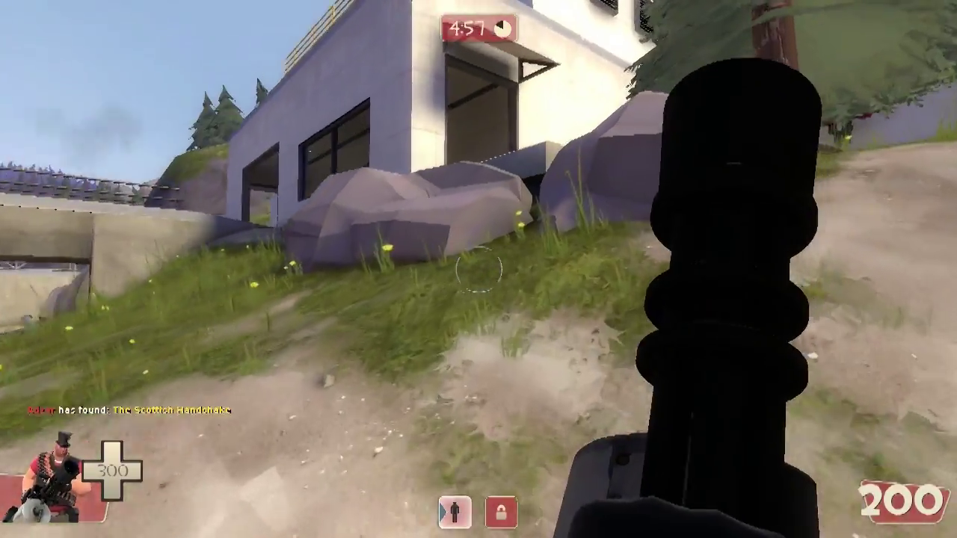
key(w)
key(space)
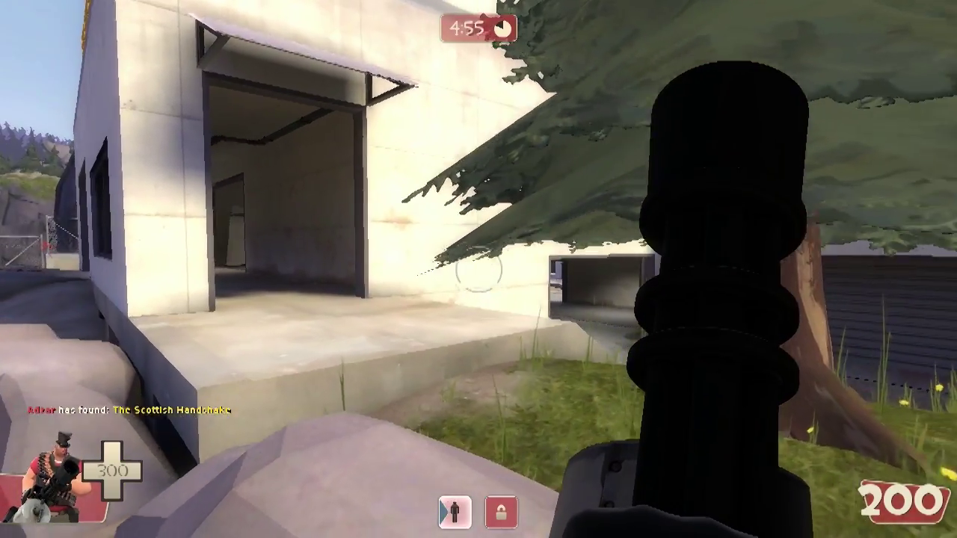
Fight around the bridge facing the RED base with the minigun and spectate a teammate while waiting to respawn.
key(w)
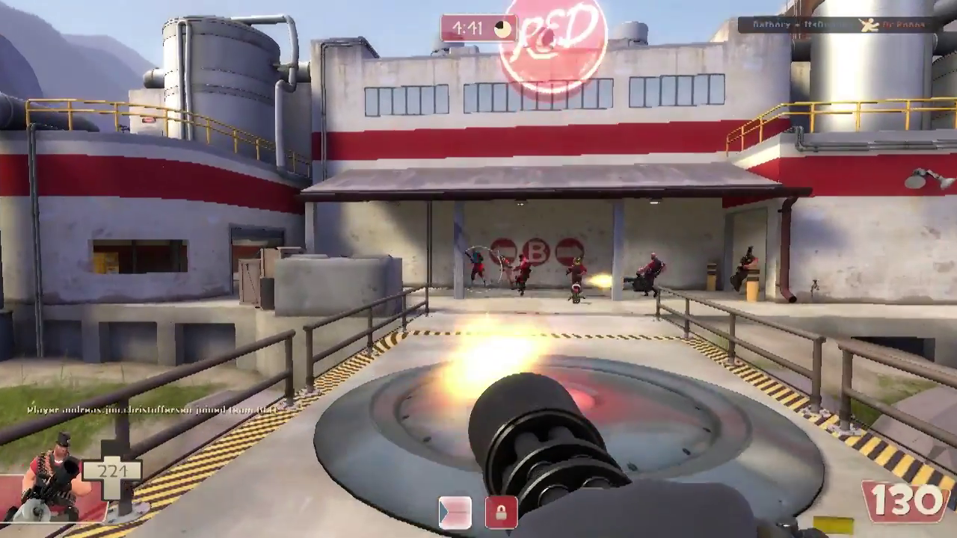
key(w)
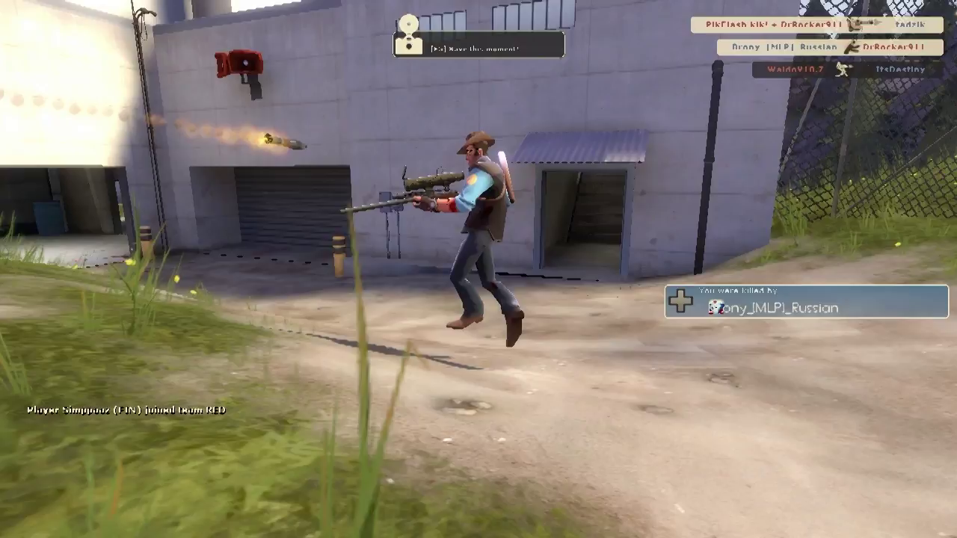
click(439, 511)
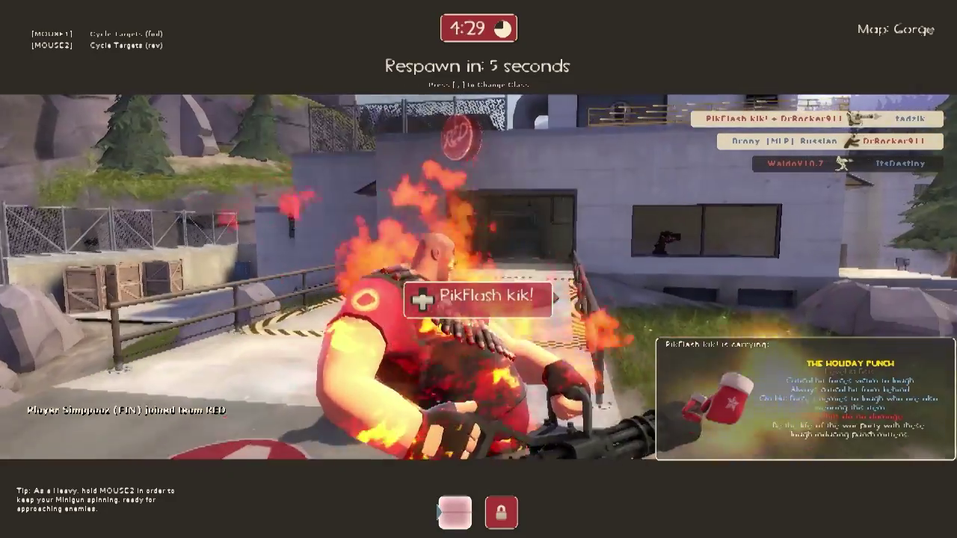